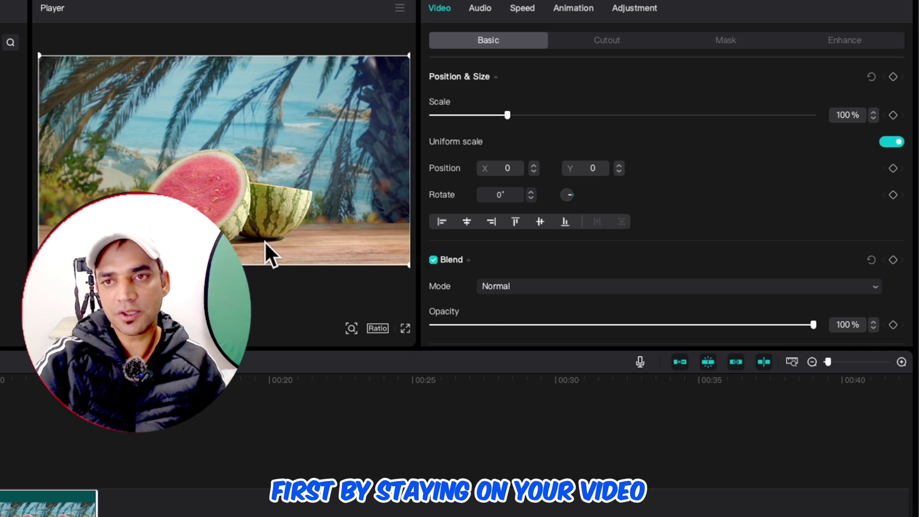
Open the watermelon clip's color adjustments and look through the HSL, basic, curves and color wheel settings, returning to HSL
left_click(617, 8)
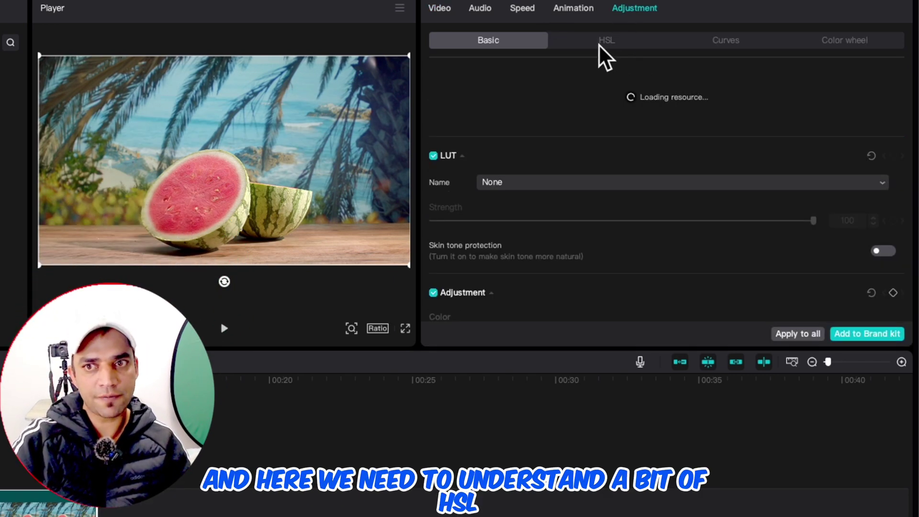
left_click(598, 44)
left_click(510, 44)
left_click(743, 42)
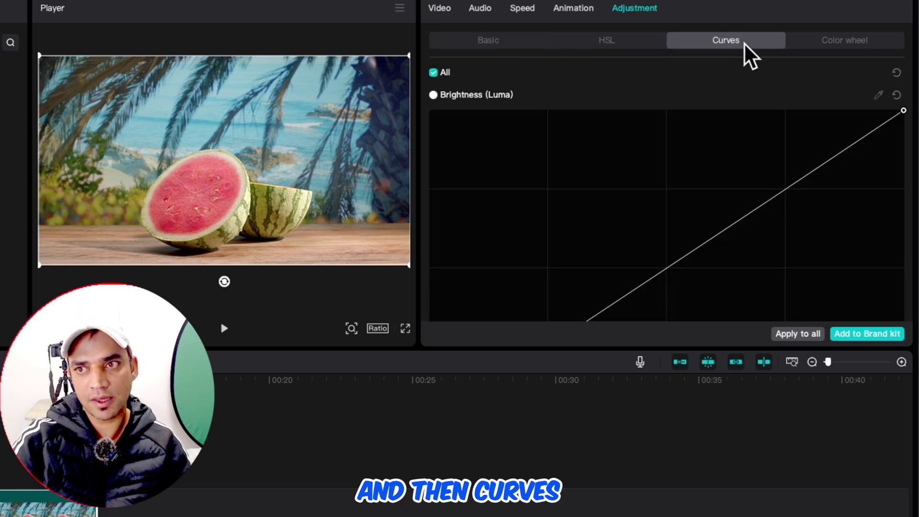
left_click(828, 43)
left_click(600, 43)
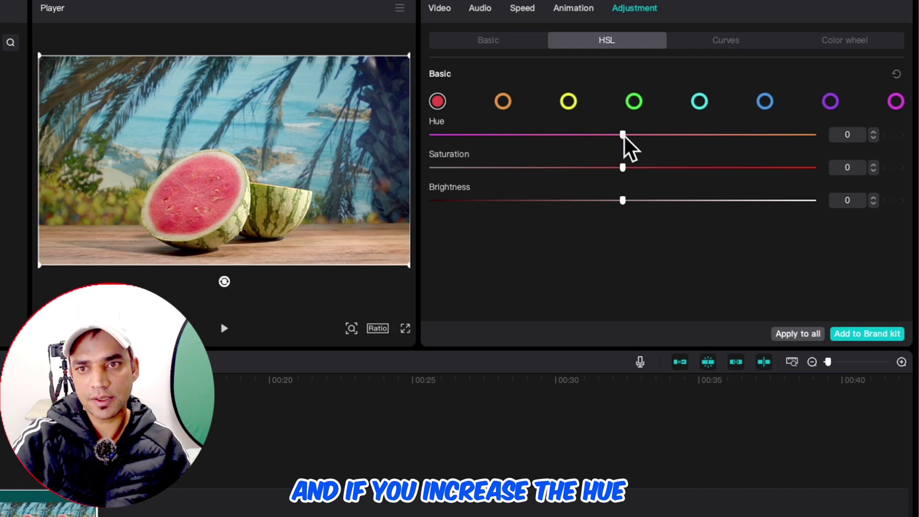
Try shifting the red channel's hue, including to −100, plus its saturation and brightness, and return all three to 0
left_click_drag(623, 134, 785, 139)
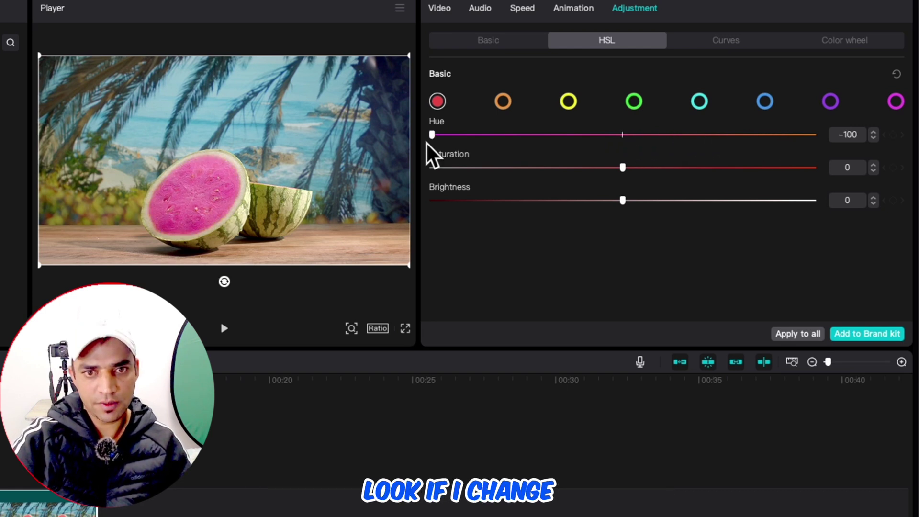
left_click_drag(427, 139, 623, 135)
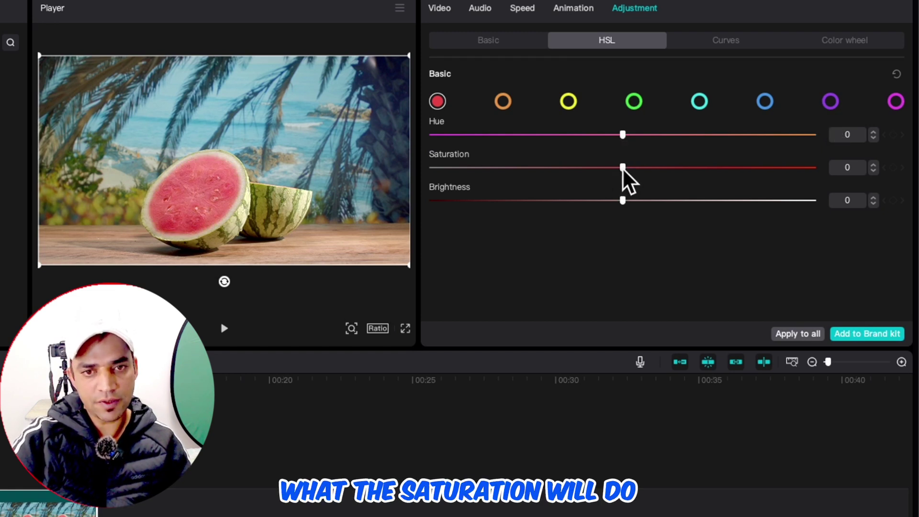
mouse_move(622, 168)
left_mouse_down()
mouse_move(777, 167)
mouse_move(404, 166)
mouse_move(815, 169)
mouse_move(621, 172)
left_mouse_up()
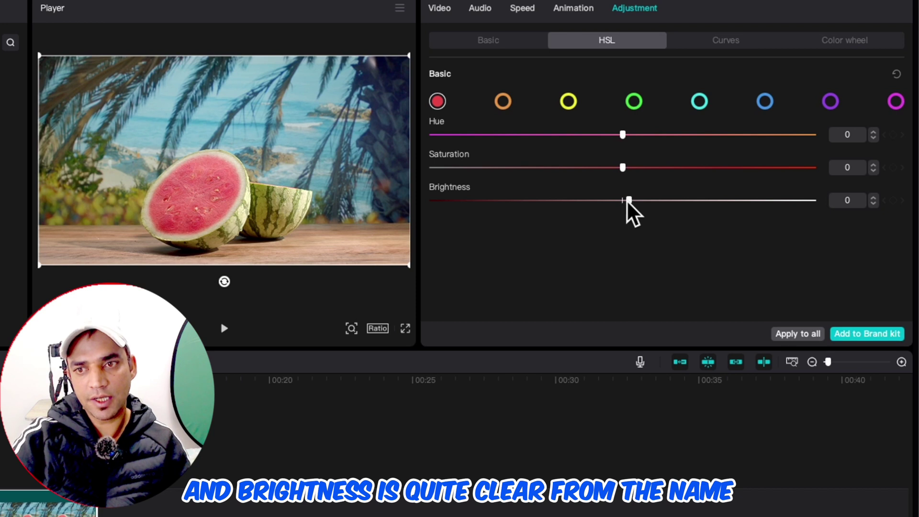
left_click_drag(628, 202, 606, 200)
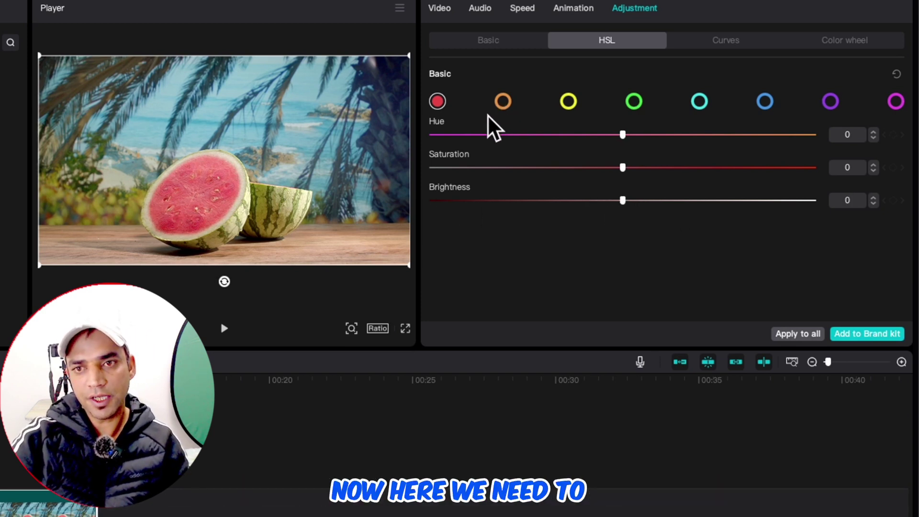
Try the orange channel's hue at −100 and at 100, and return it to 0
left_click(502, 107)
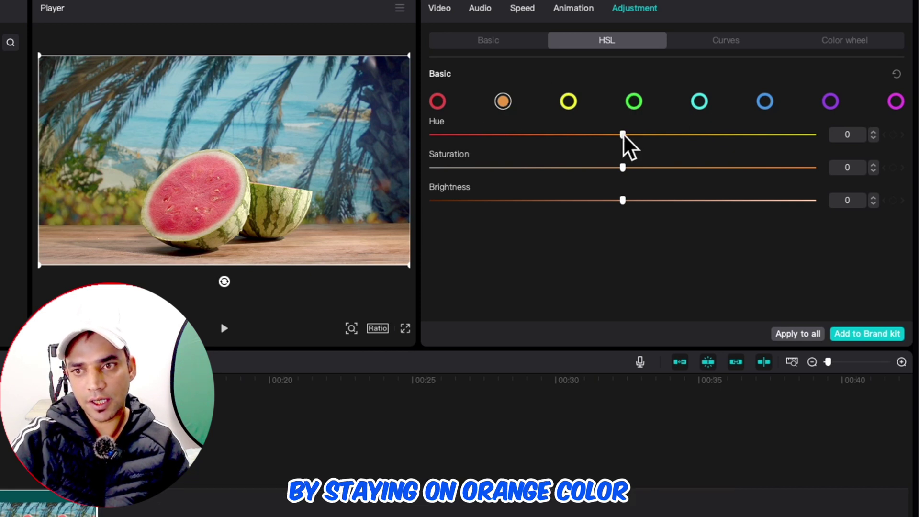
left_click_drag(622, 134, 431, 137)
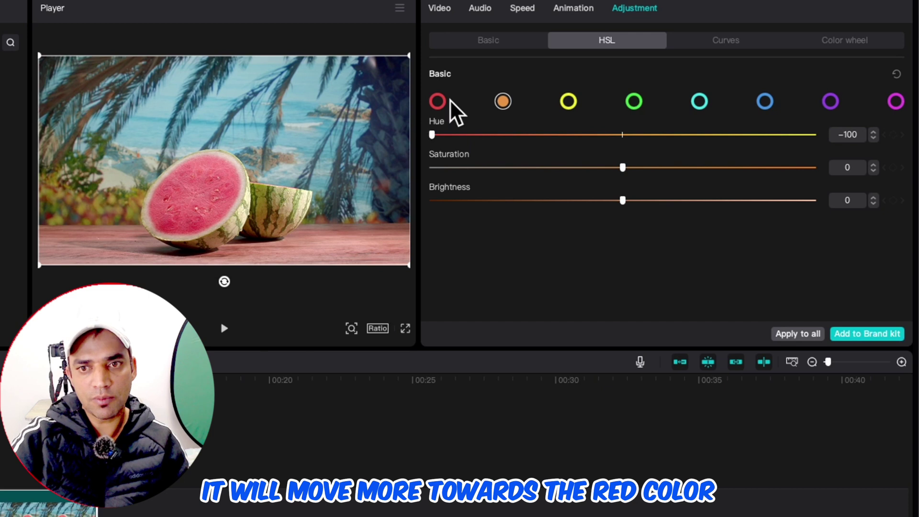
left_click_drag(443, 133, 828, 143)
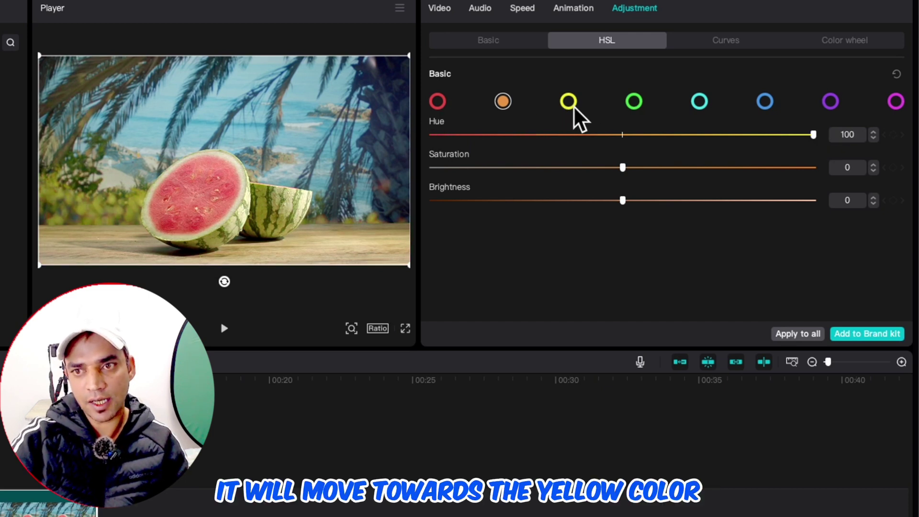
left_click(622, 134)
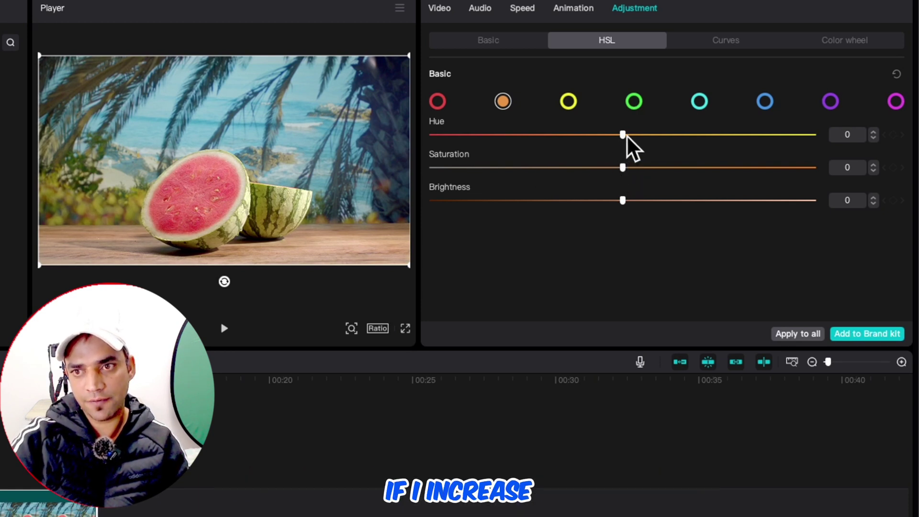
Try the orange channel with hue 82, raise its saturation to 67, and return the hue to 0
left_click_drag(623, 134, 779, 134)
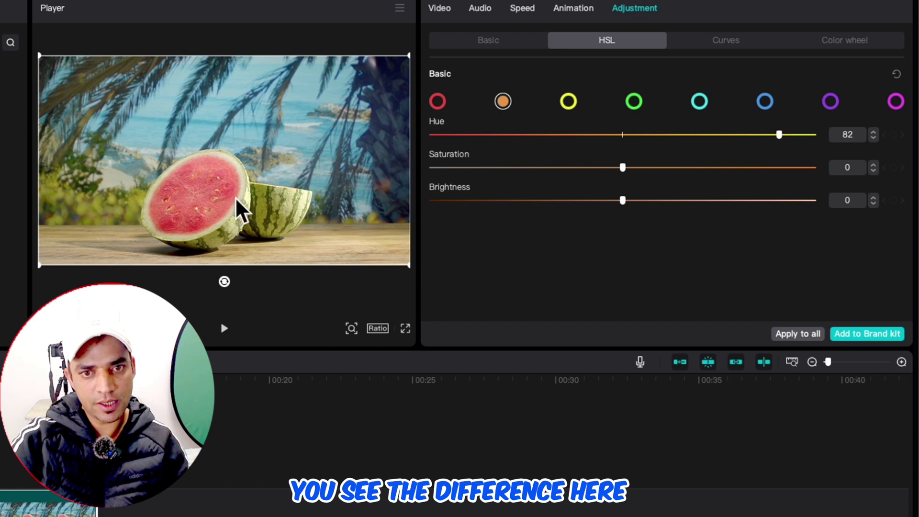
left_click_drag(623, 167, 750, 167)
left_click_drag(778, 134, 622, 136)
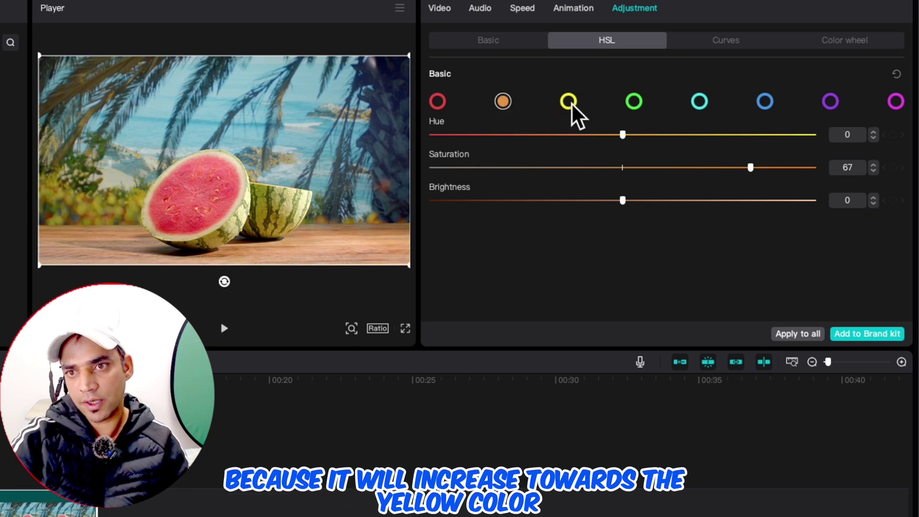
Set the orange channel's hue to −100 and its saturation to 3, trying saturation 15 and lower on the way
left_click_drag(623, 135, 414, 135)
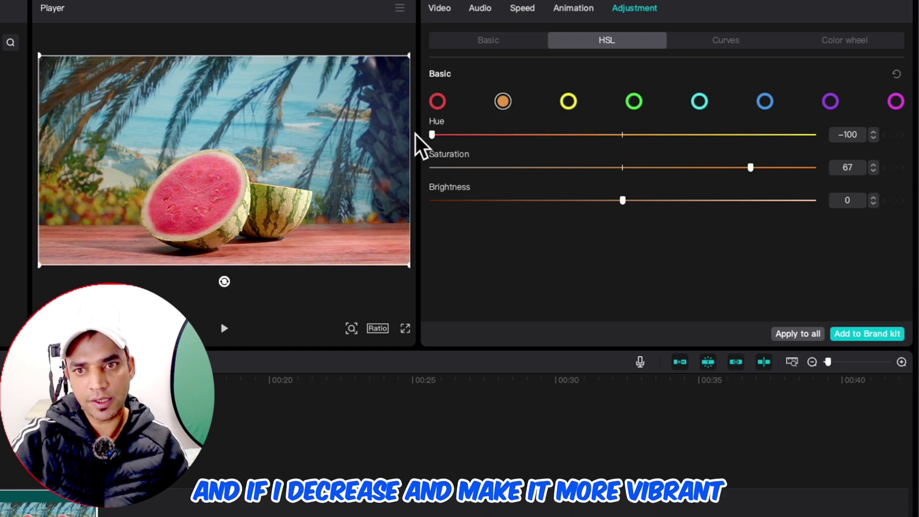
left_click_drag(749, 166, 651, 167)
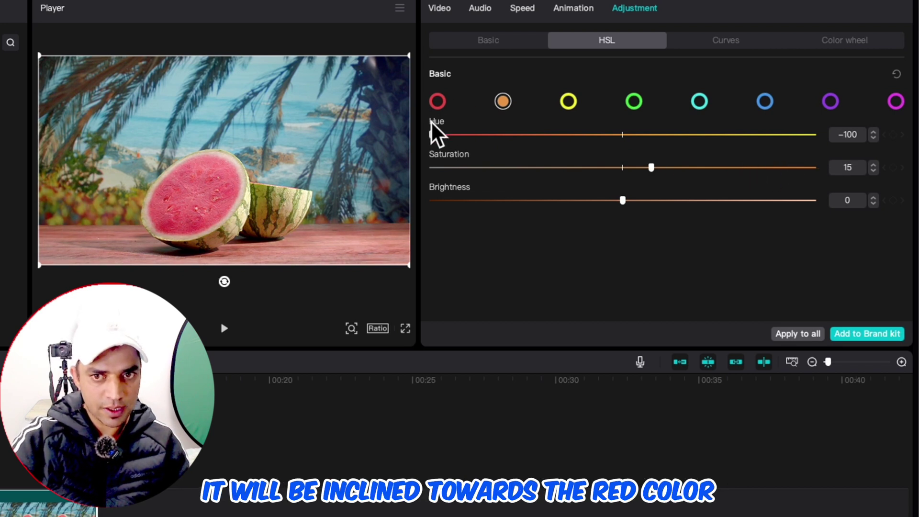
left_click_drag(650, 167, 414, 166)
mouse_move(622, 168)
left_mouse_down()
mouse_move(634, 172)
mouse_move(627, 168)
left_mouse_up()
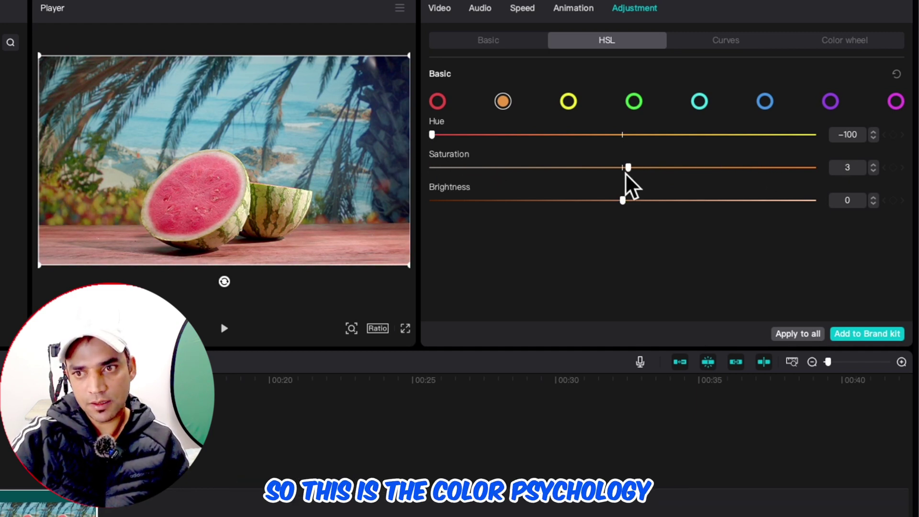
Try the yellow channel's hue at 45 and at −59, and return it to 0
left_click(567, 107)
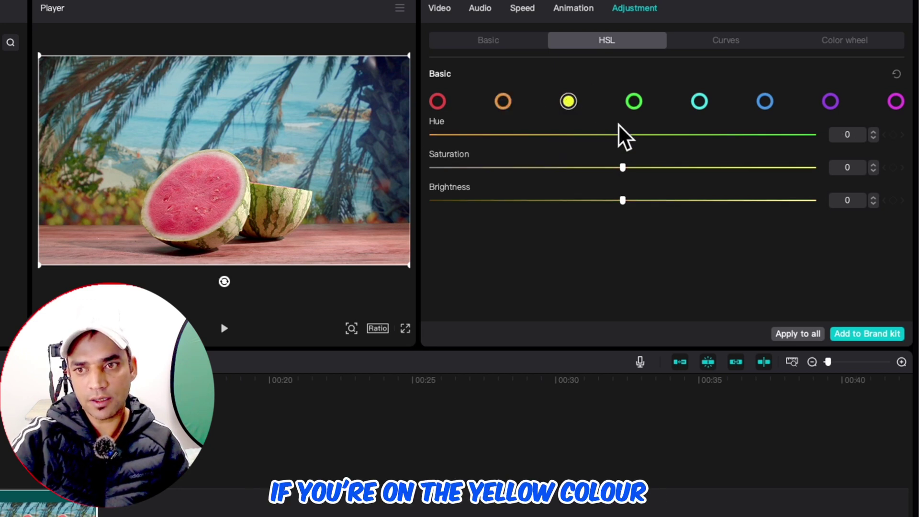
left_click_drag(623, 134, 708, 135)
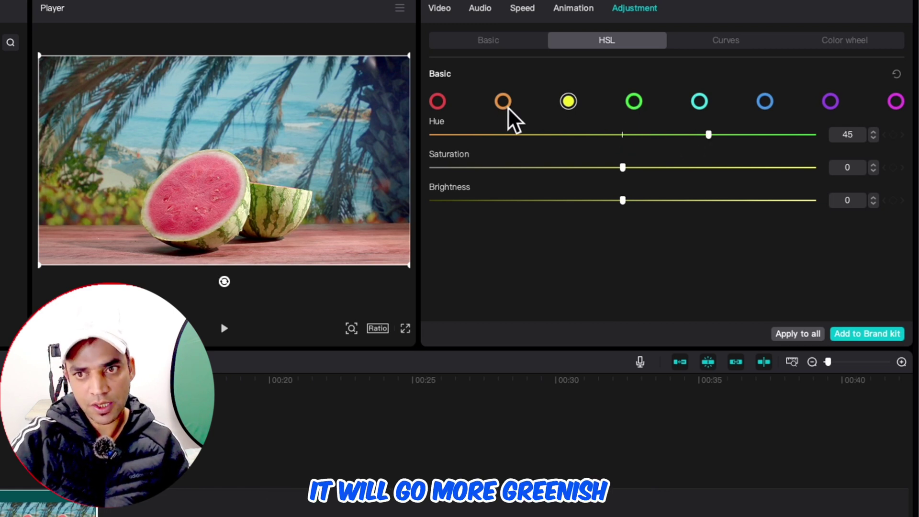
left_click_drag(703, 135, 514, 133)
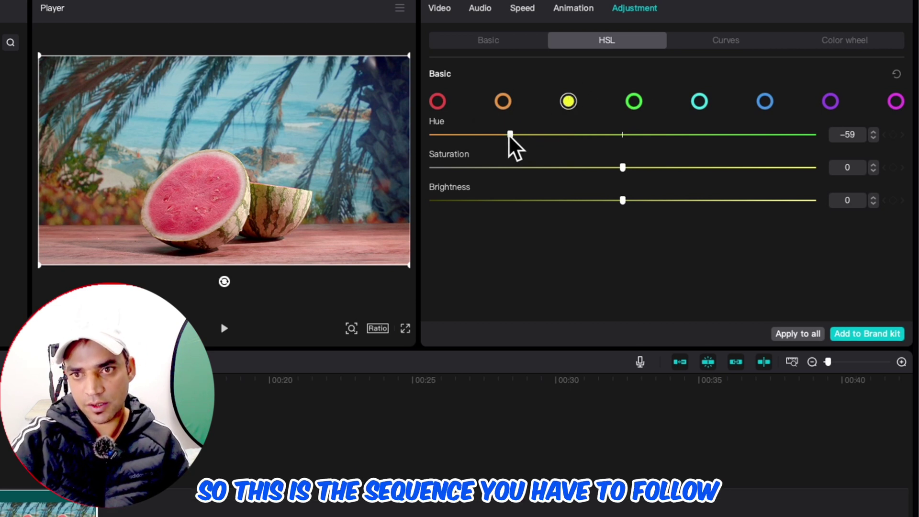
left_click_drag(510, 135, 620, 144)
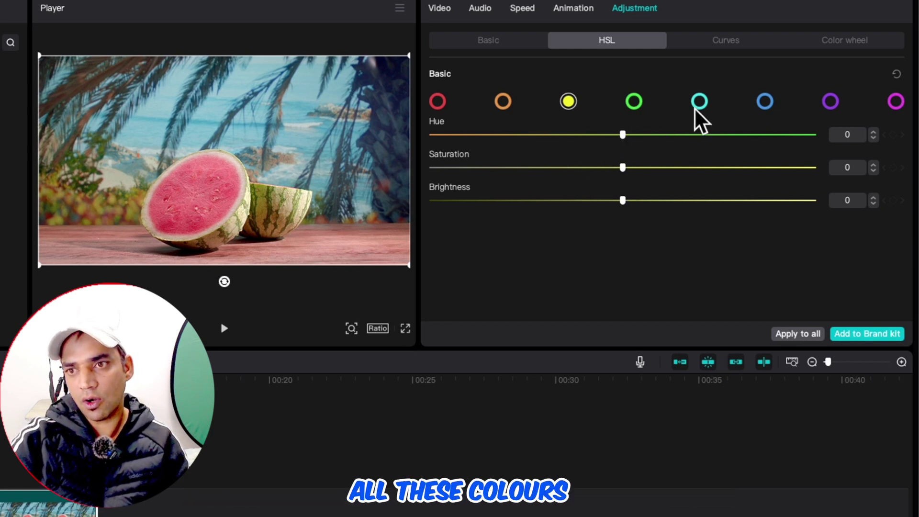
Set the green channel's saturation to −93, trying out hue 92 and the brightness but returning both to 0
left_click(638, 107)
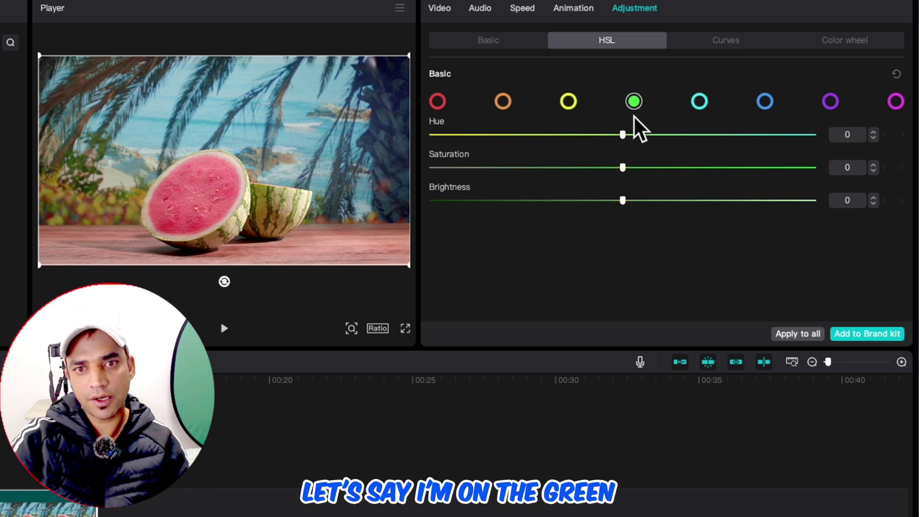
left_click_drag(623, 135, 796, 135)
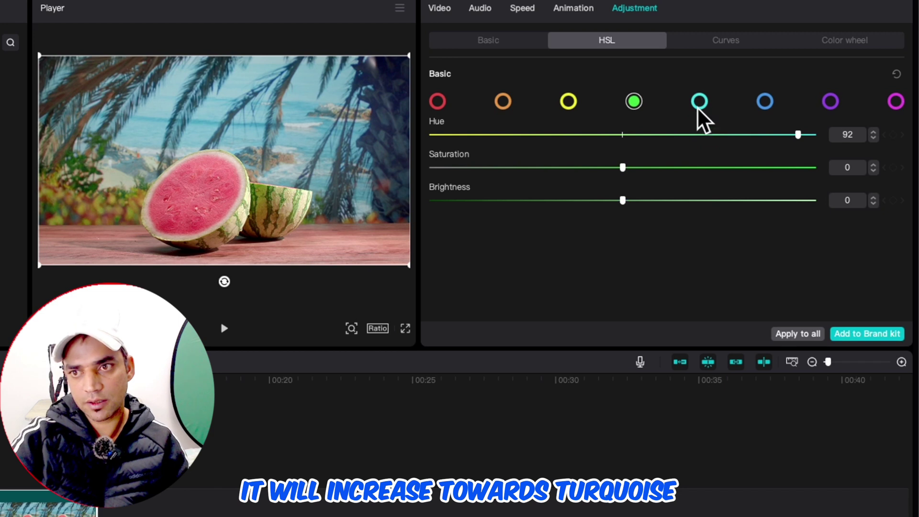
left_click_drag(778, 135, 622, 135)
left_click_drag(622, 167, 443, 167)
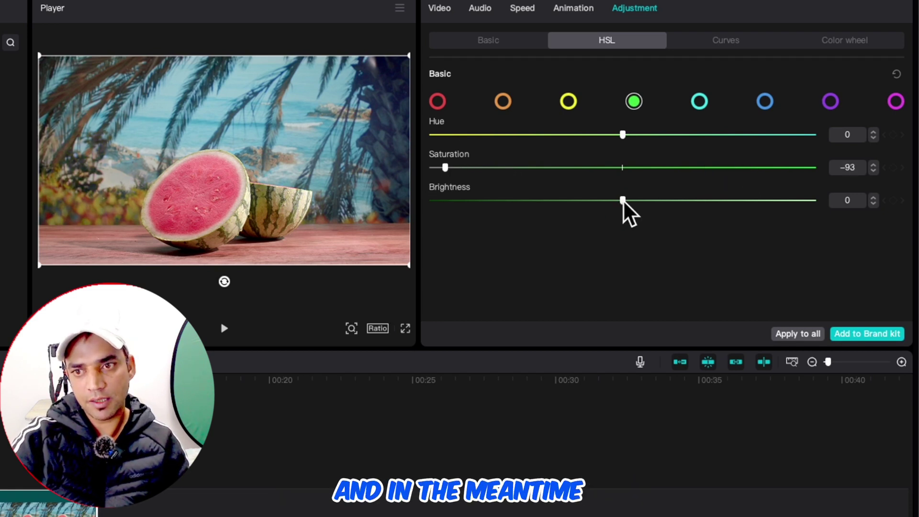
mouse_move(621, 201)
left_mouse_down()
mouse_move(709, 206)
mouse_move(621, 206)
left_mouse_up()
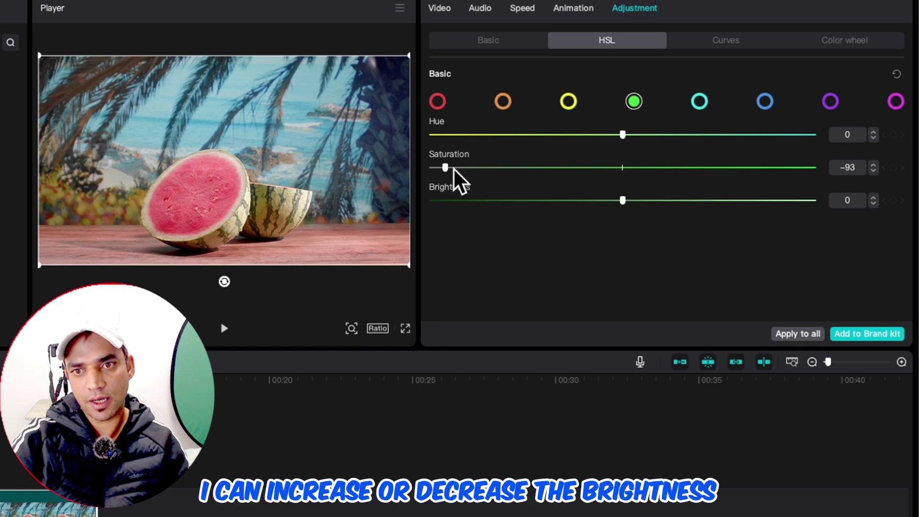
Examine the clip's basic adjustments, covering the color, lightness and effects settings
left_click(487, 41)
scroll(500, 138, "down", 10)
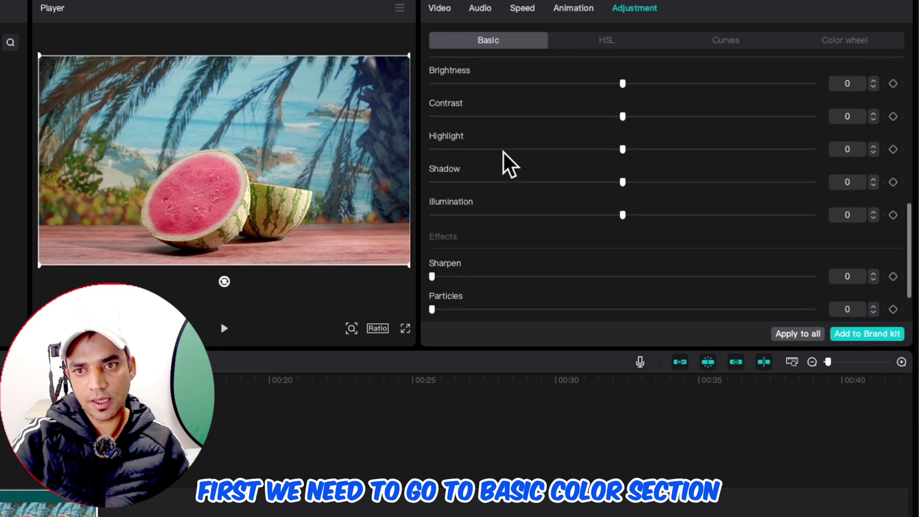
scroll(530, 200, "up", 7)
scroll(530, 201, "down", 1)
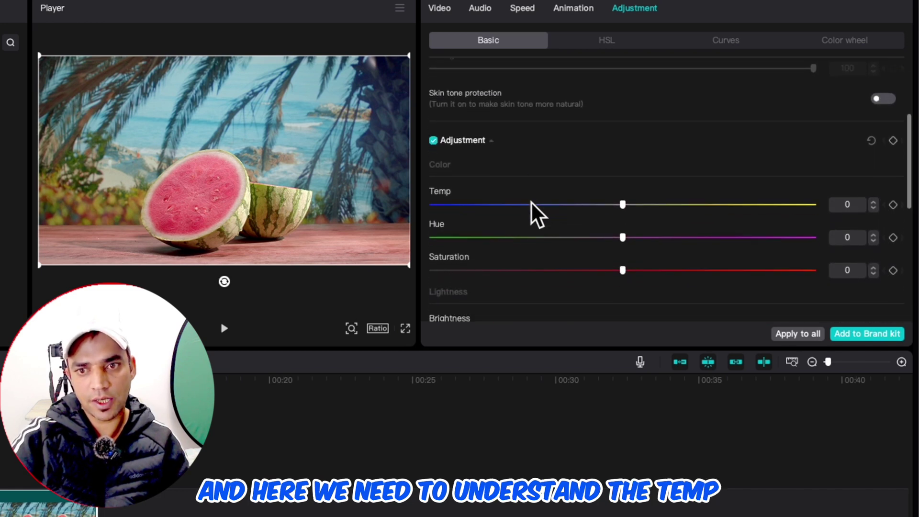
scroll(524, 237, "down", 6)
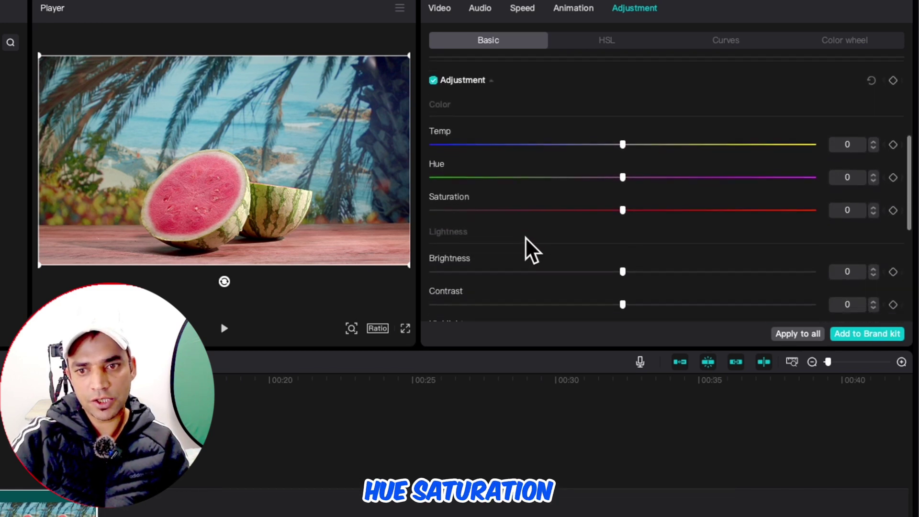
scroll(514, 235, "down", 1)
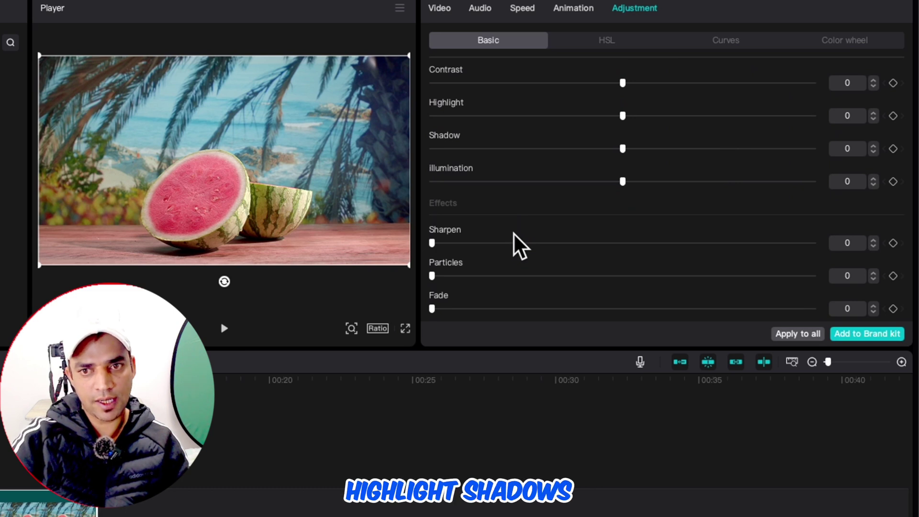
scroll(511, 232, "up", 5)
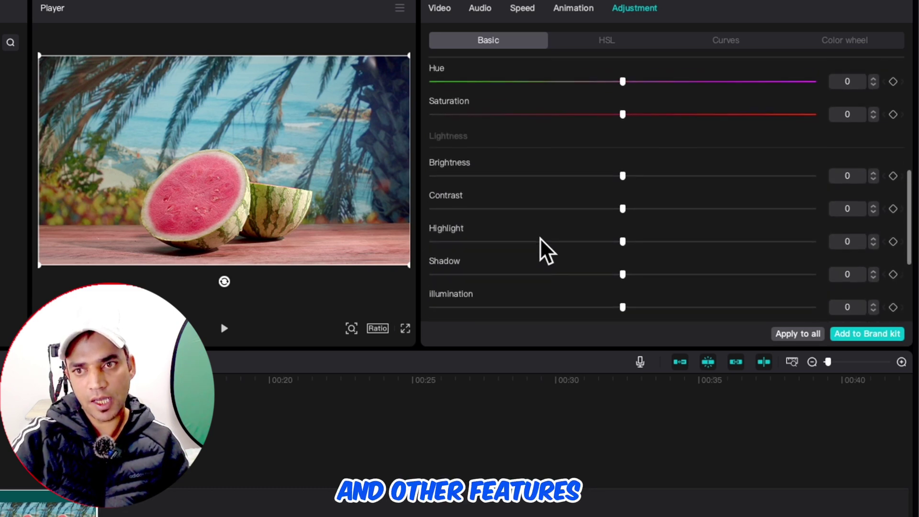
scroll(540, 238, "up", 2)
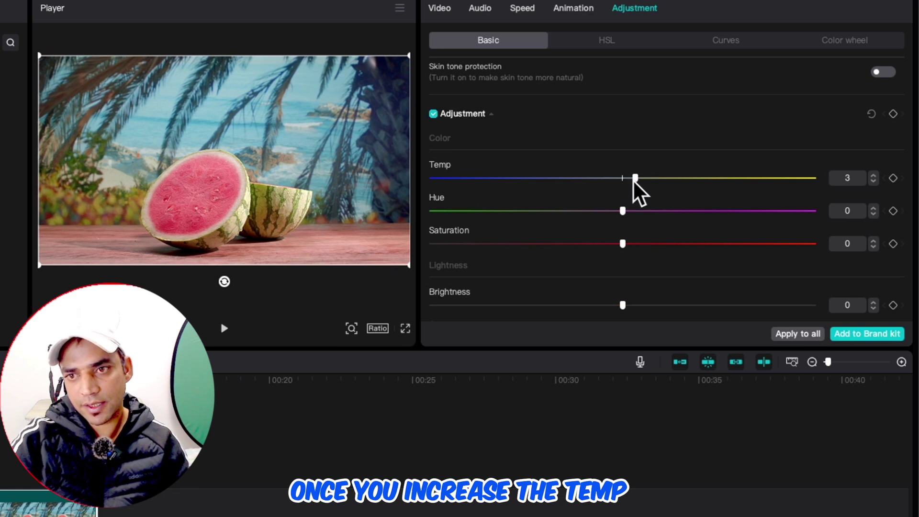
Try the clip's temperature at −50 and −39, and set temperature to 4, hue to 9 and saturation to 7
left_click_drag(633, 181, 422, 180)
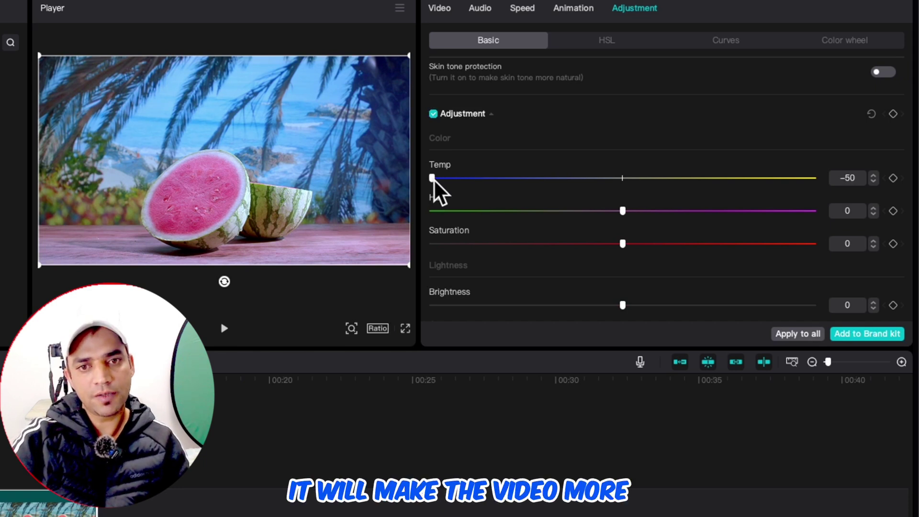
left_click_drag(433, 179, 471, 181)
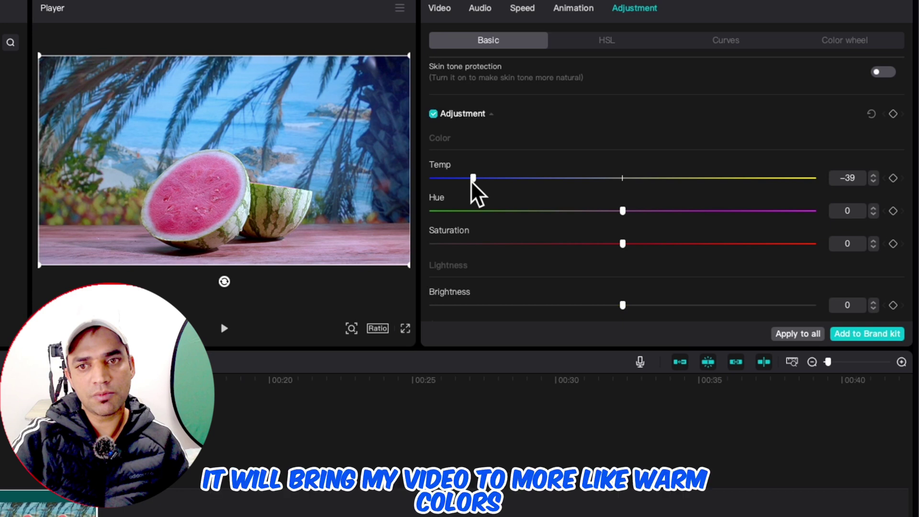
left_click_drag(471, 181, 636, 184)
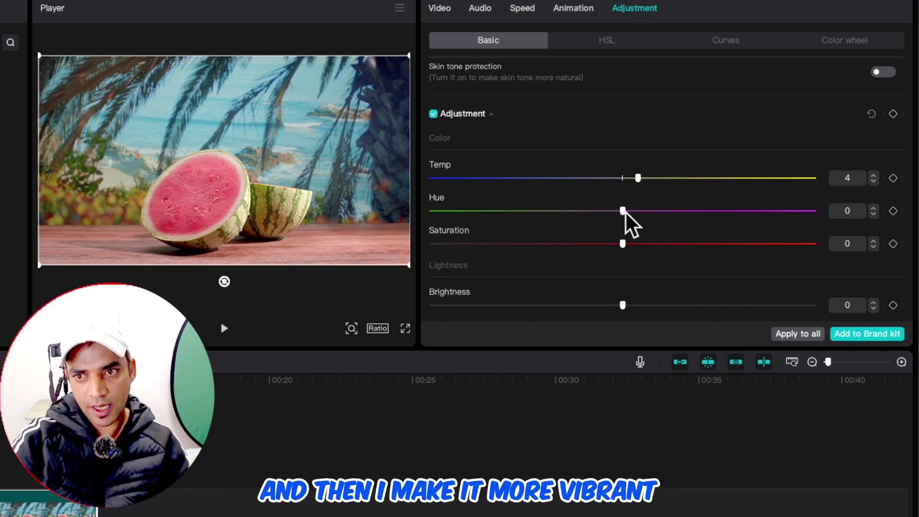
left_click_drag(623, 210, 655, 213)
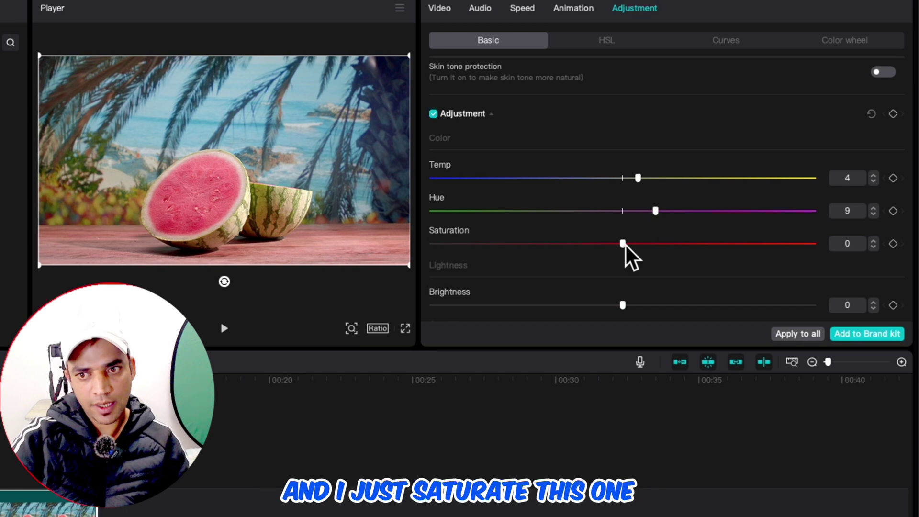
left_click_drag(622, 244, 650, 244)
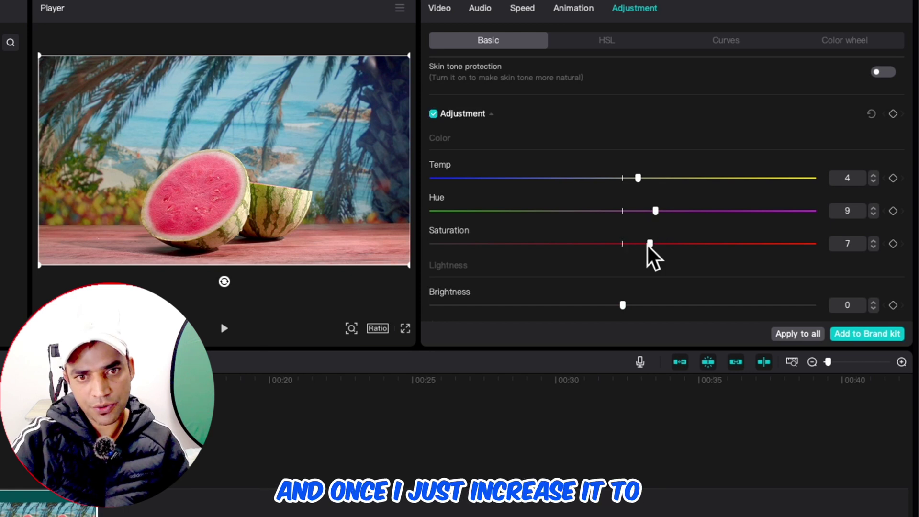
Set the clip's saturation to 8 and contrast to 5, trying out saturation 10, contrast −10 and the brightness but keeping brightness at 0
left_click_drag(648, 244, 659, 244)
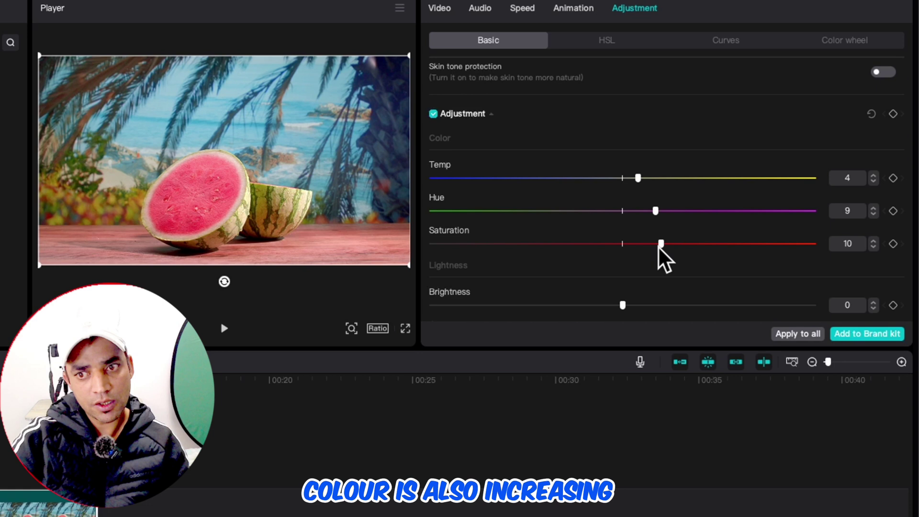
left_click_drag(657, 245, 649, 245)
scroll(606, 205, "down", 3)
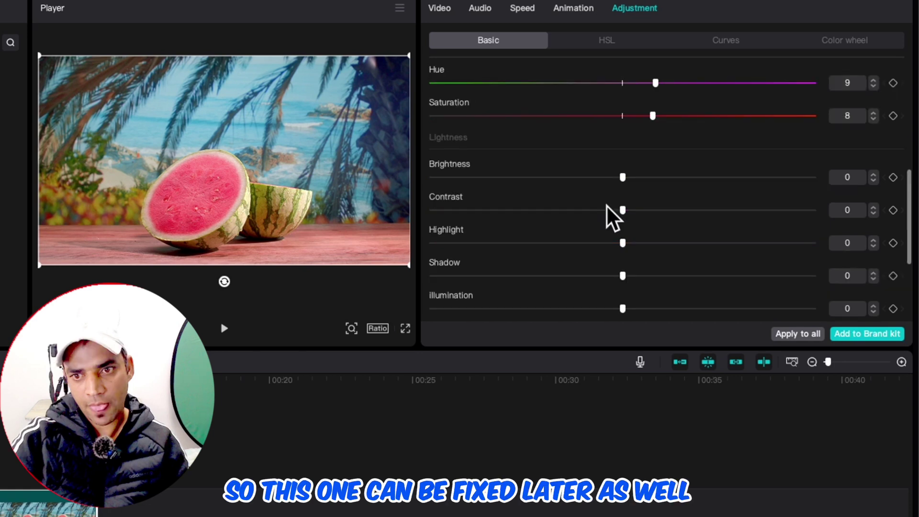
scroll(450, 186, "up", 1)
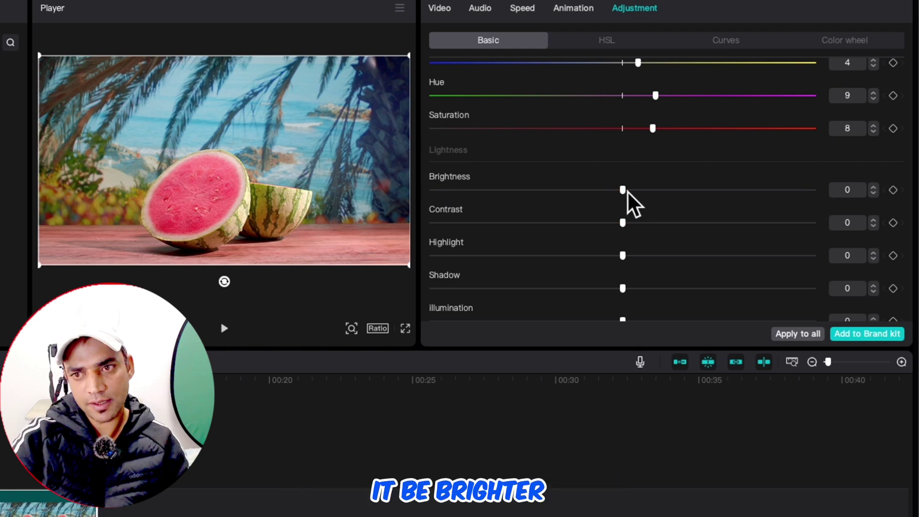
mouse_move(627, 191)
left_mouse_down()
mouse_move(417, 192)
mouse_move(619, 199)
mouse_move(653, 191)
mouse_move(588, 191)
mouse_move(621, 192)
left_mouse_up()
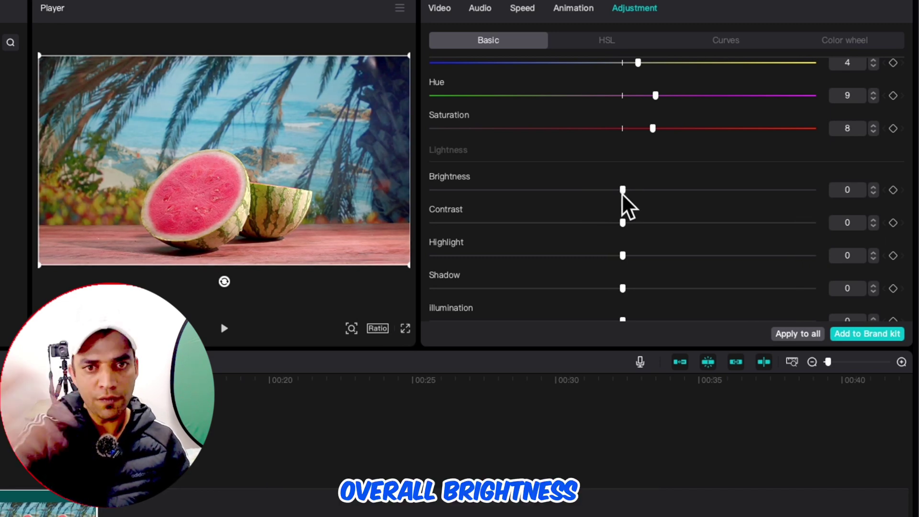
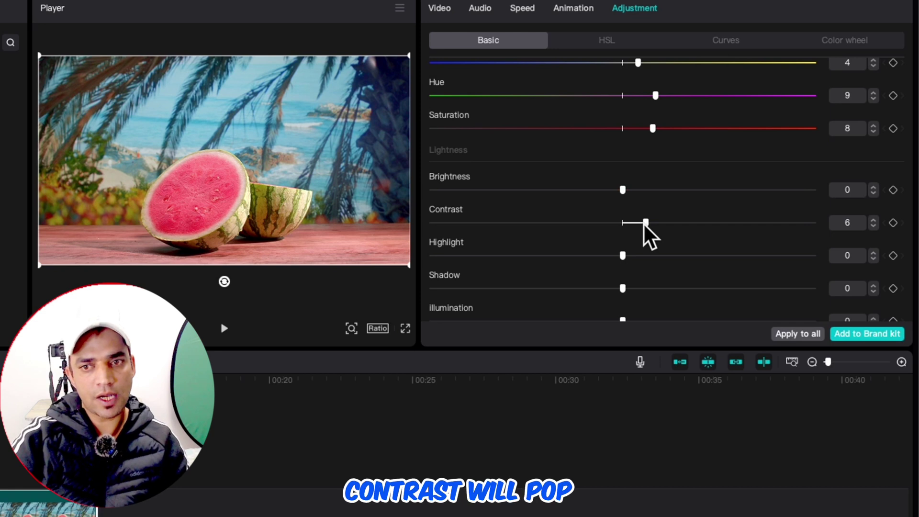
left_click_drag(644, 223, 581, 223)
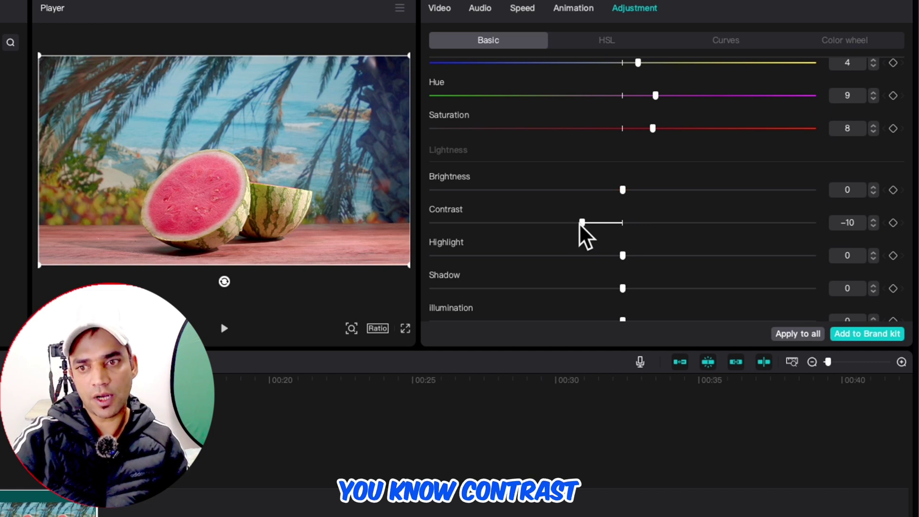
left_click_drag(579, 223, 637, 225)
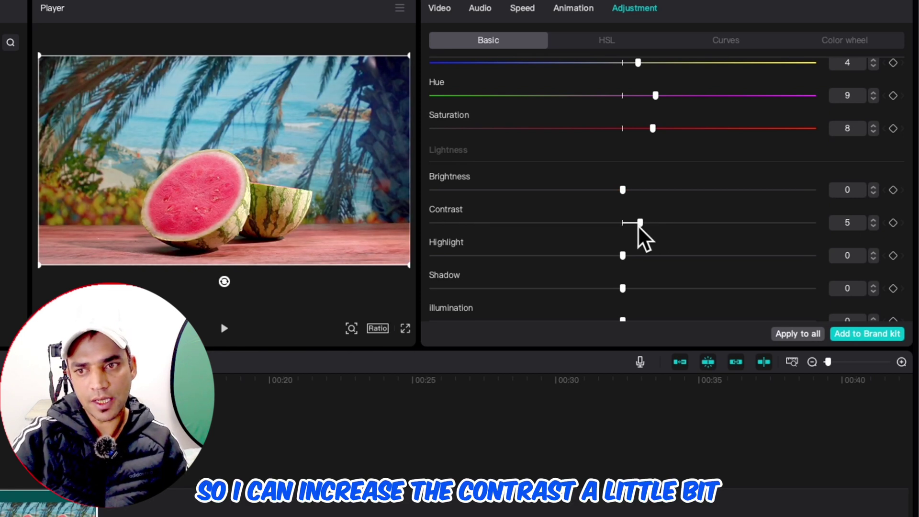
Try the clip's highlight at 22, 50, 6 and 8, and set it to −3
scroll(640, 221, "down", 1)
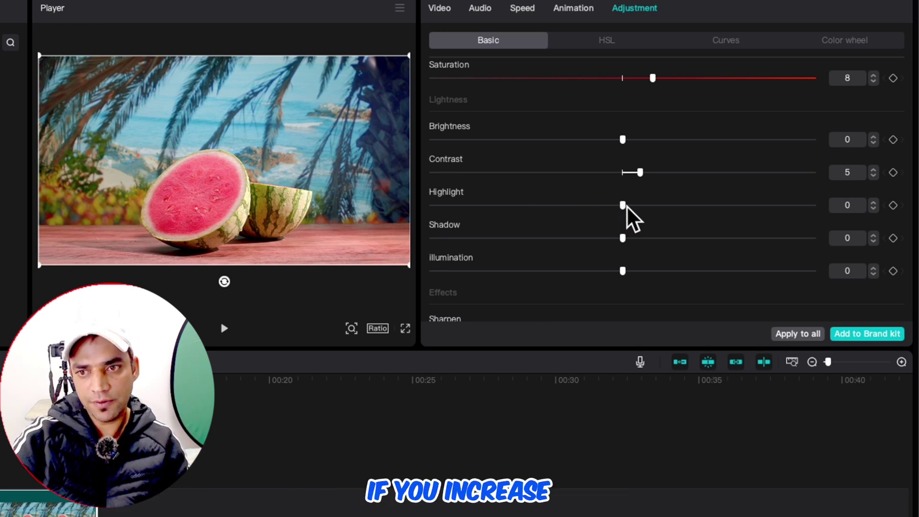
mouse_move(632, 206)
left_mouse_down()
mouse_move(662, 208)
mouse_move(426, 207)
mouse_move(628, 203)
left_mouse_up()
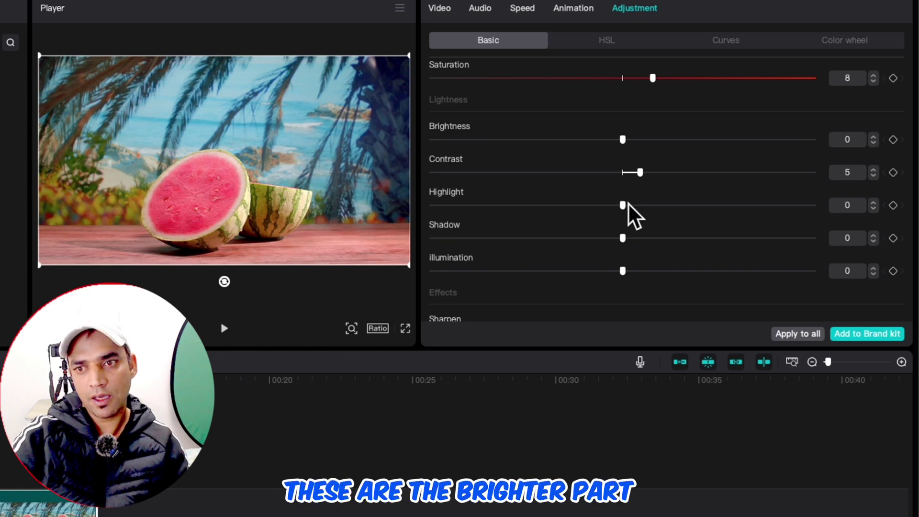
left_click_drag(628, 203, 705, 205)
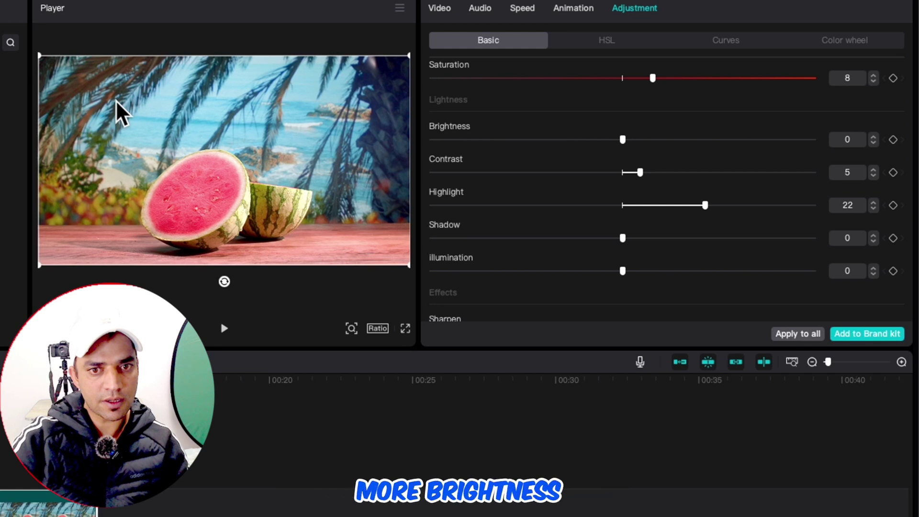
left_click_drag(705, 205, 834, 205)
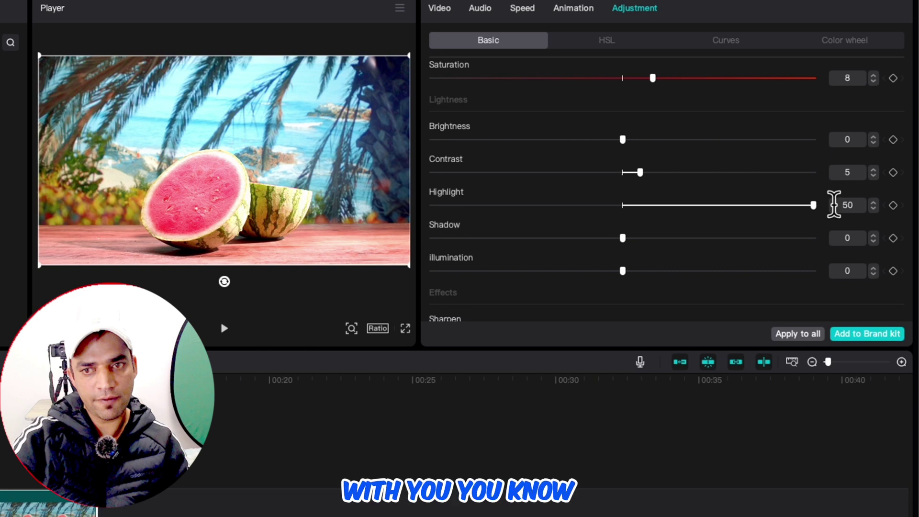
left_click_drag(813, 204, 644, 206)
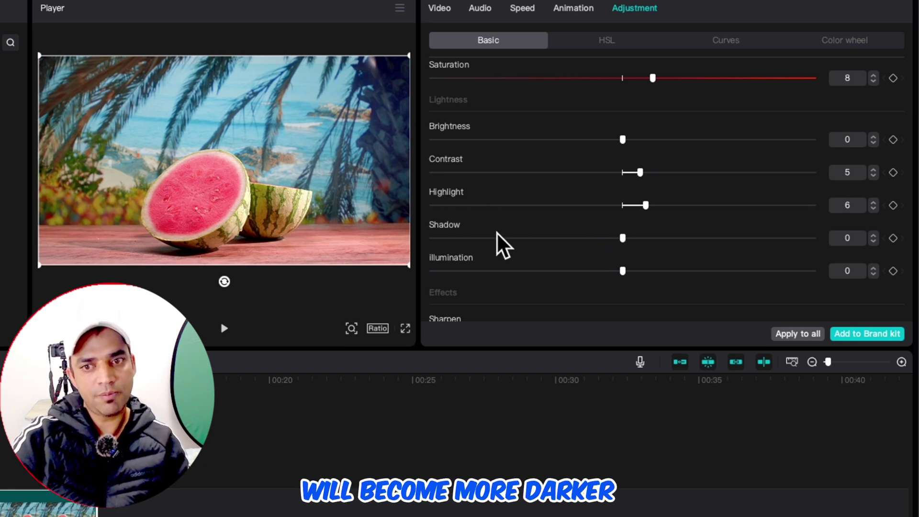
mouse_move(621, 238)
left_mouse_down()
mouse_move(409, 239)
mouse_move(672, 238)
mouse_move(622, 238)
left_mouse_up()
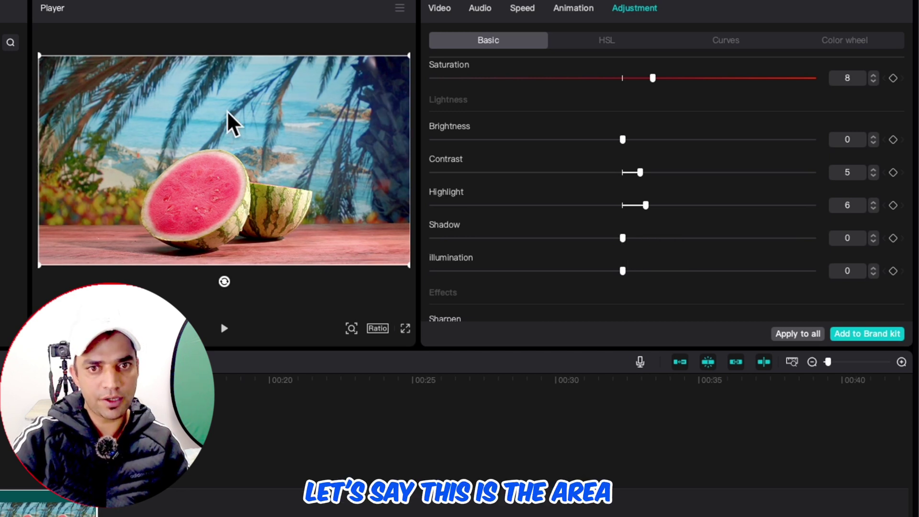
left_click_drag(645, 204, 831, 203)
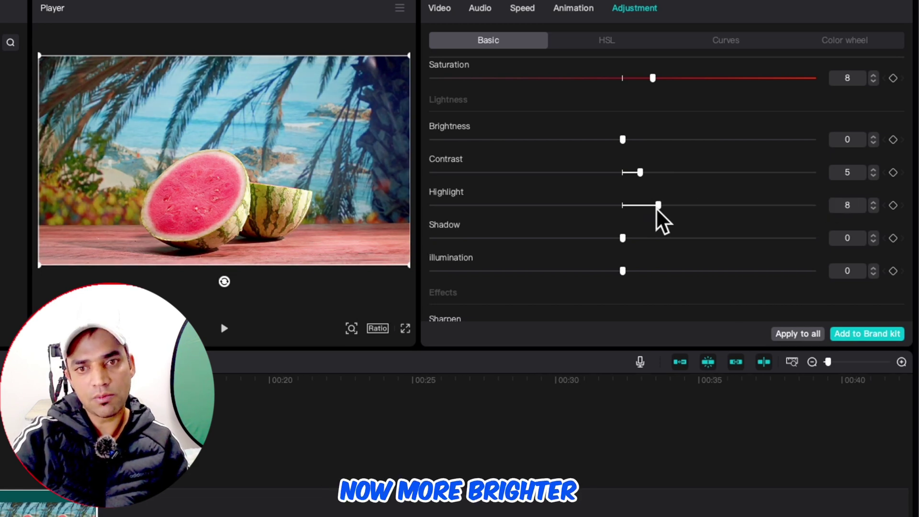
left_click_drag(656, 206, 607, 207)
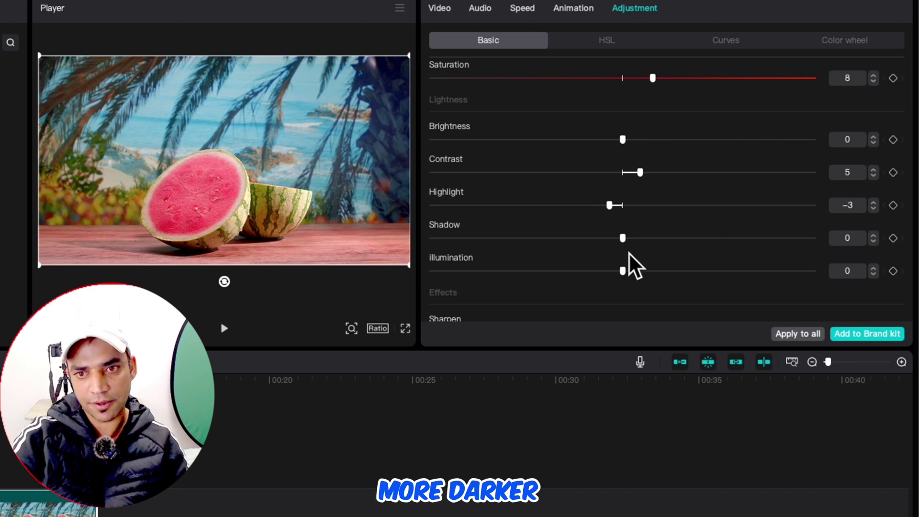
Try the clip's shadow at 46 and 6, and return it to 0
left_click_drag(622, 238, 797, 239)
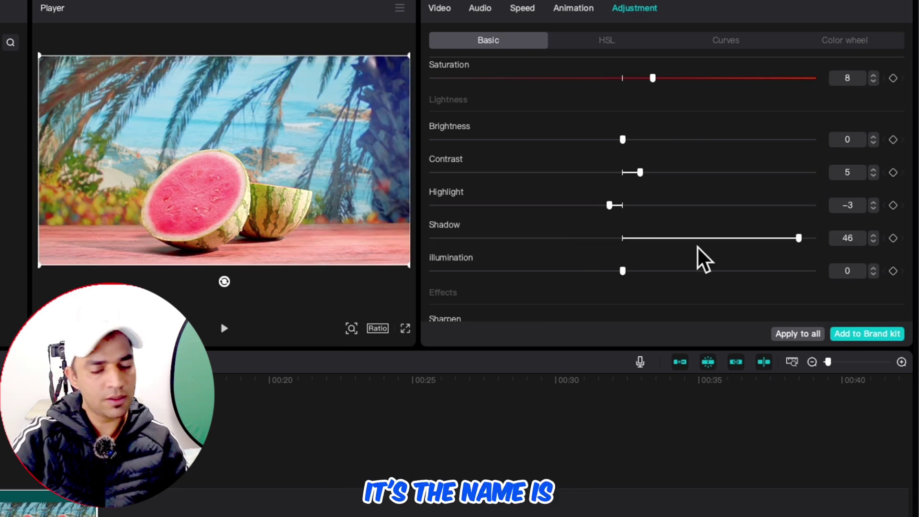
left_click(644, 238)
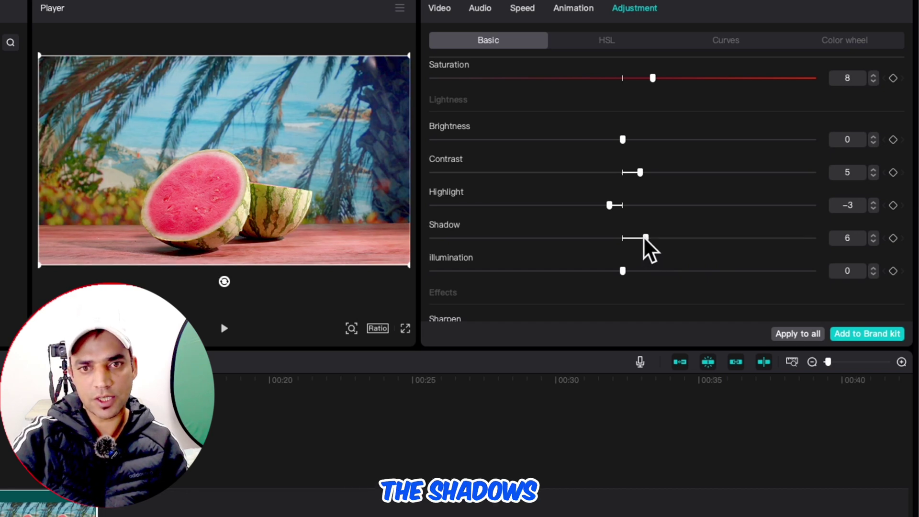
left_click_drag(644, 237, 622, 246)
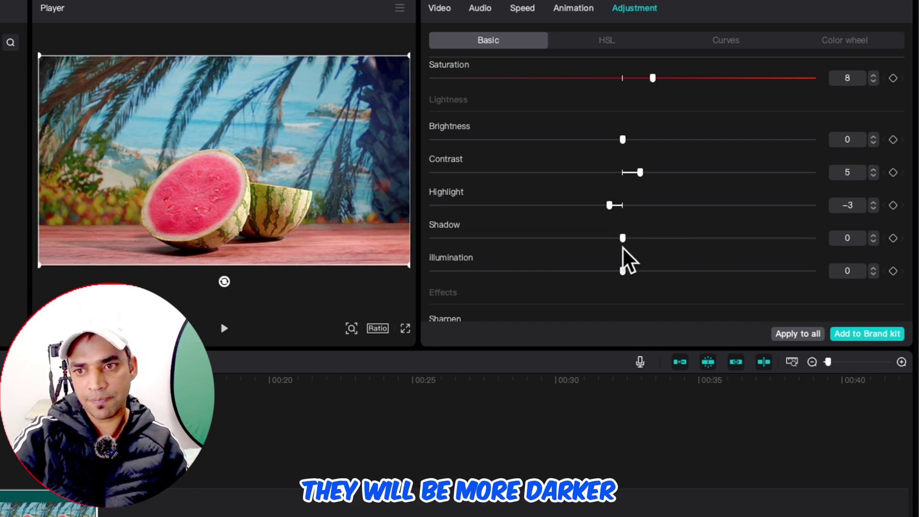
Set the clip's illumination to 3 after trying it at −41 and 5
scroll(625, 244, "down", 1)
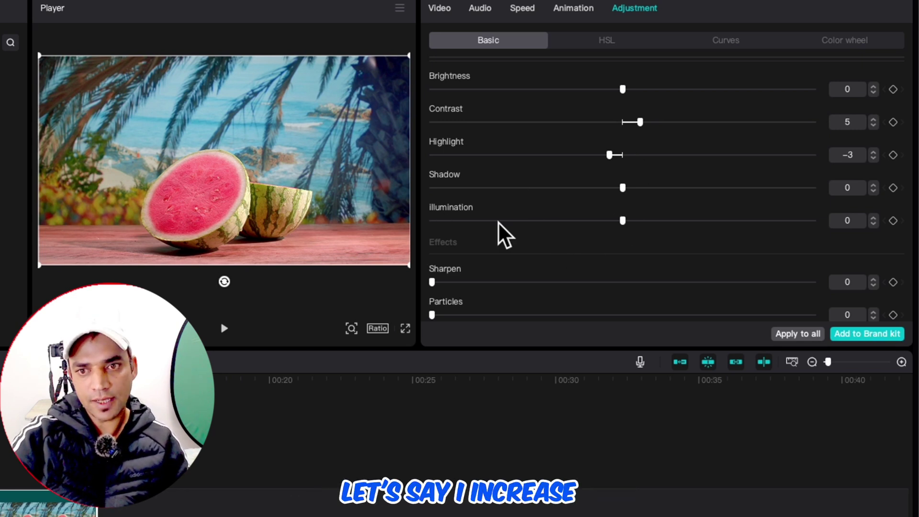
left_click_drag(628, 223, 463, 214)
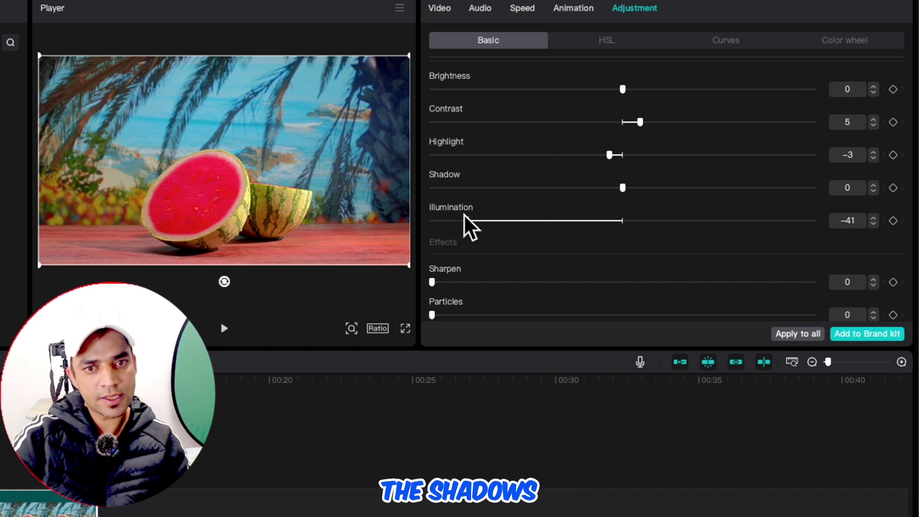
left_click_drag(463, 213, 638, 224)
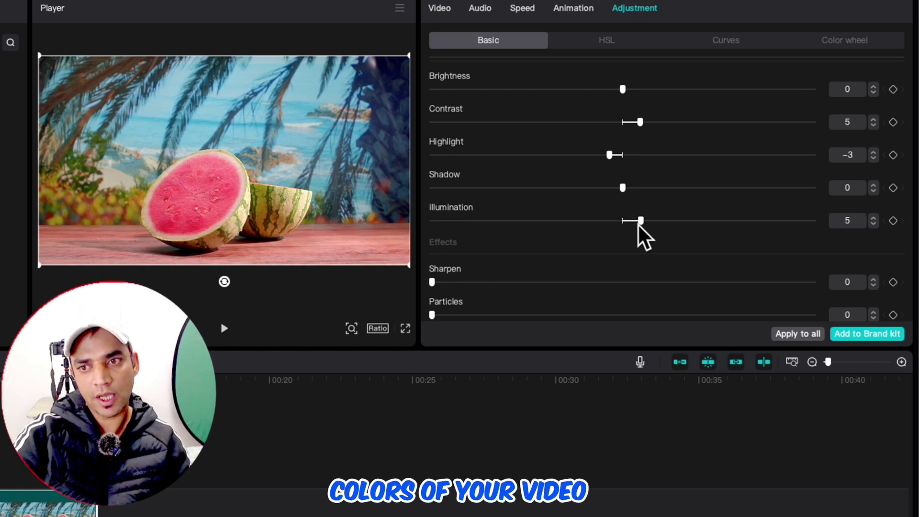
Set the clip's sharpen effect to 3, trying out 72, 2 and 4 first
scroll(582, 233, "down", 2)
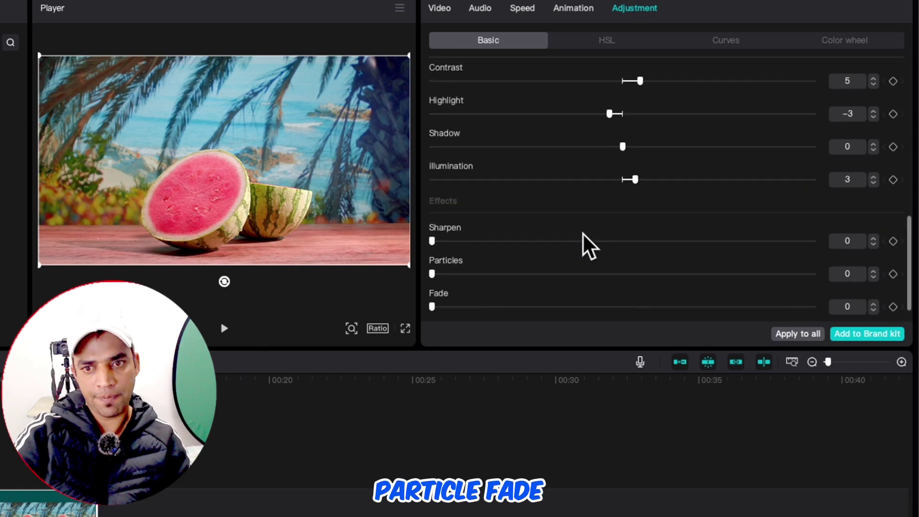
scroll(582, 232, "down", 1)
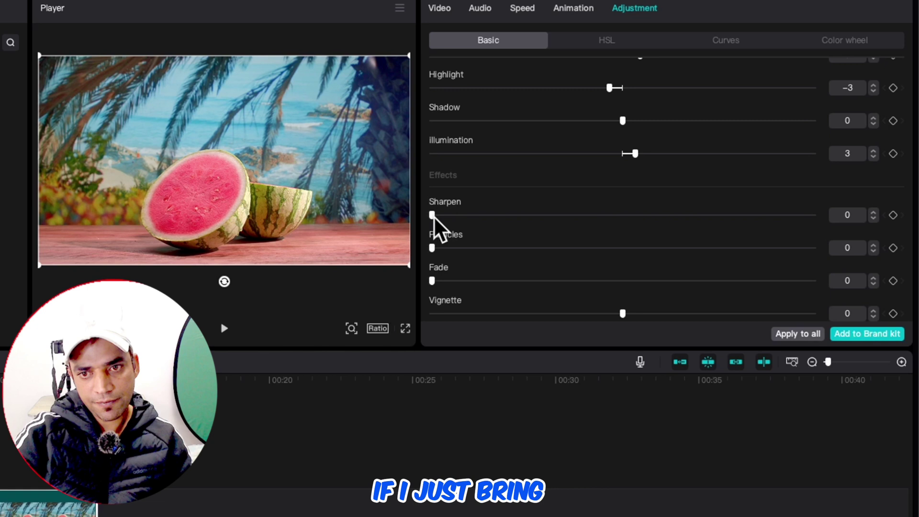
left_click_drag(434, 216, 708, 218)
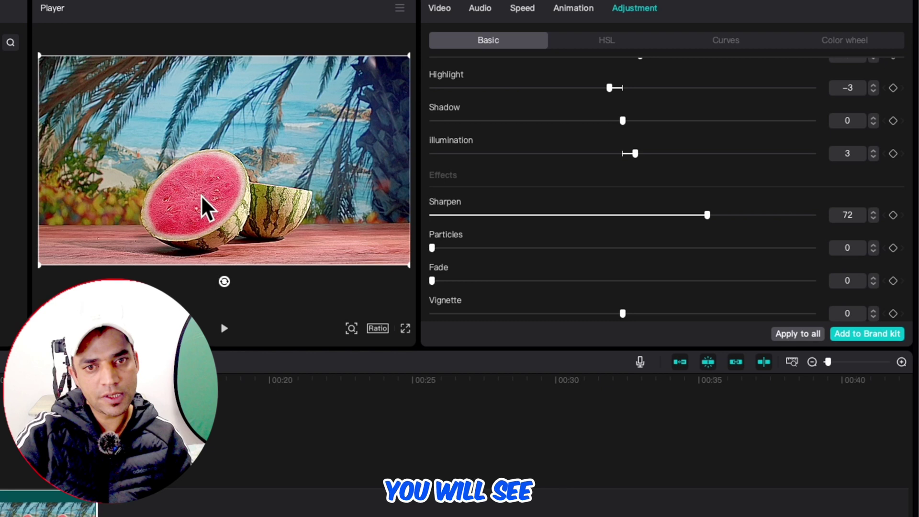
left_click(439, 219)
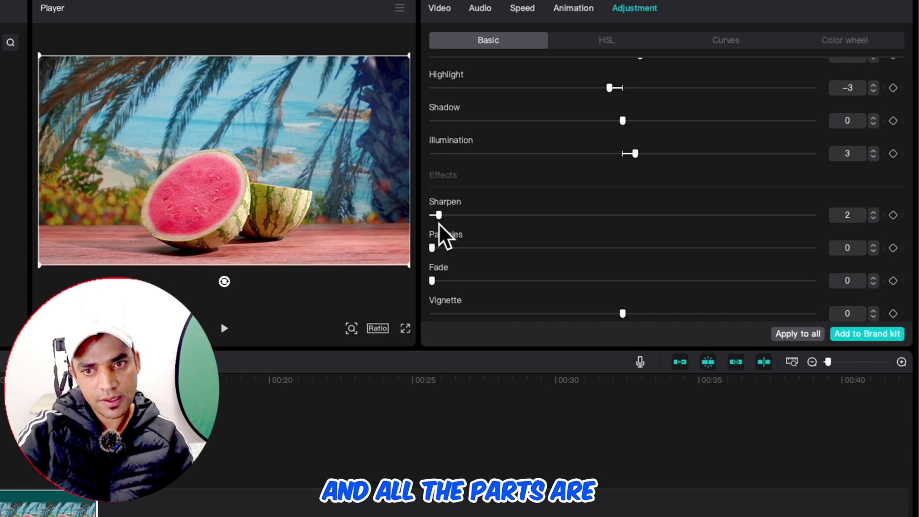
left_click_drag(438, 221, 449, 217)
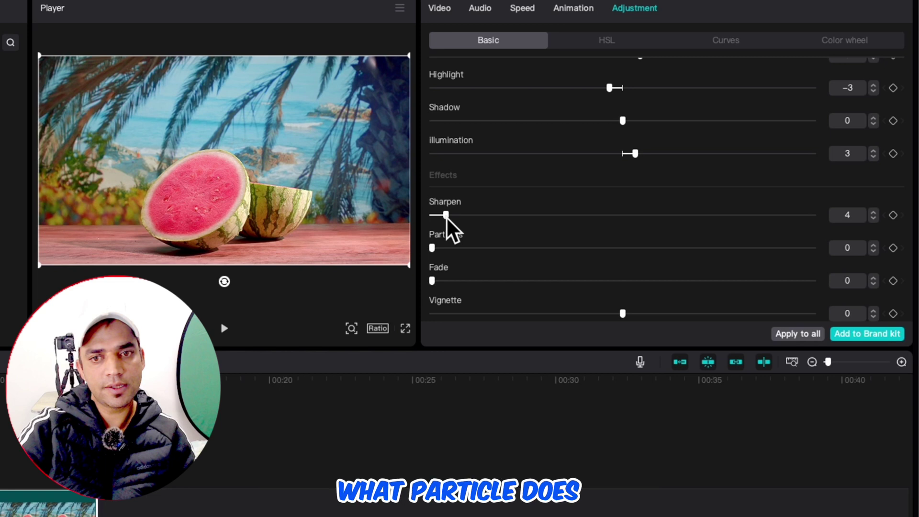
left_click_drag(446, 215, 441, 216)
Try the particles effect at 5 and higher and the vignette at −39 and 36, and return both to 0
left_click_drag(433, 248, 449, 256)
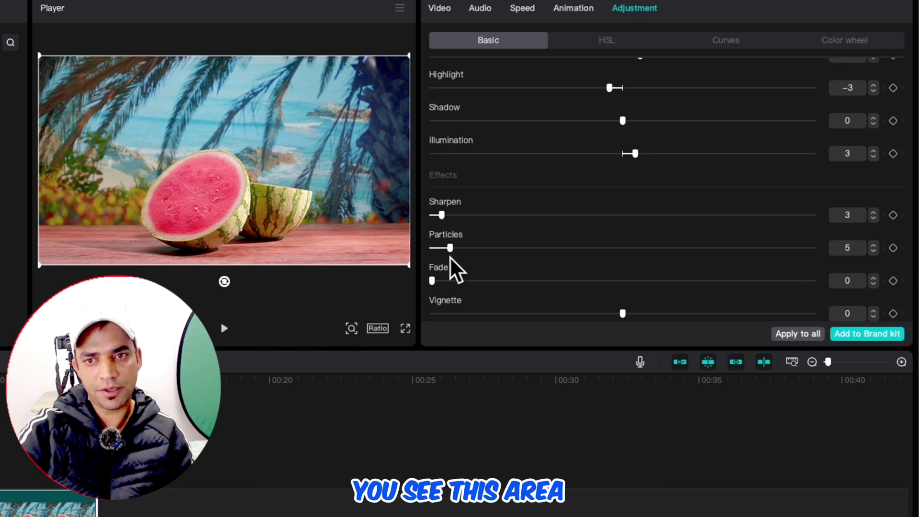
left_click_drag(449, 257, 814, 249)
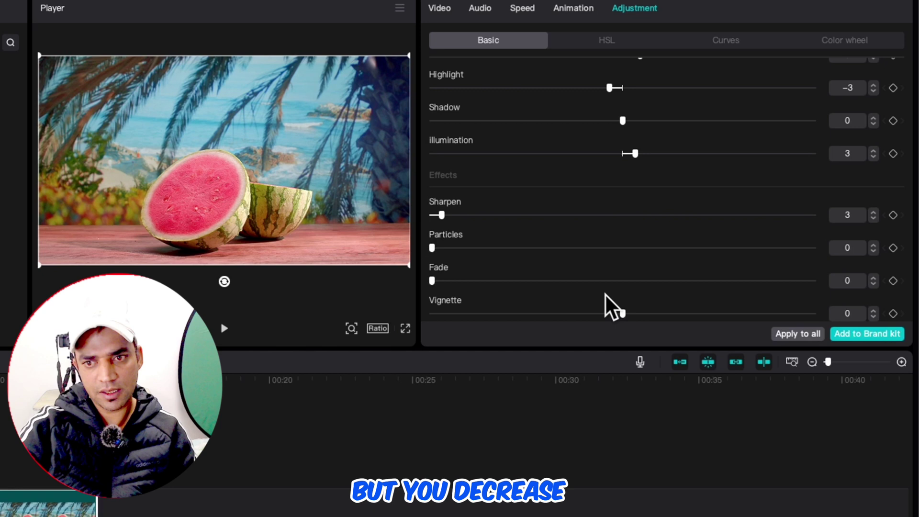
left_click_drag(621, 313, 471, 314)
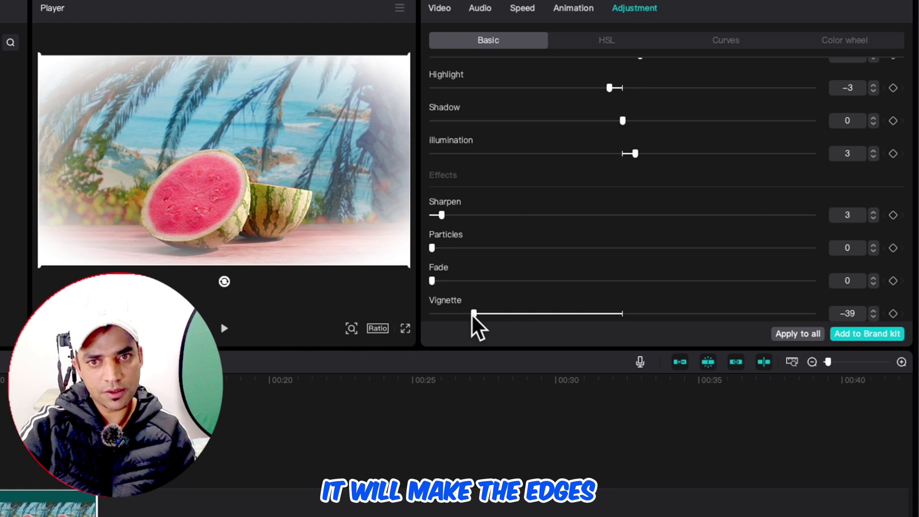
left_click_drag(473, 314, 760, 313)
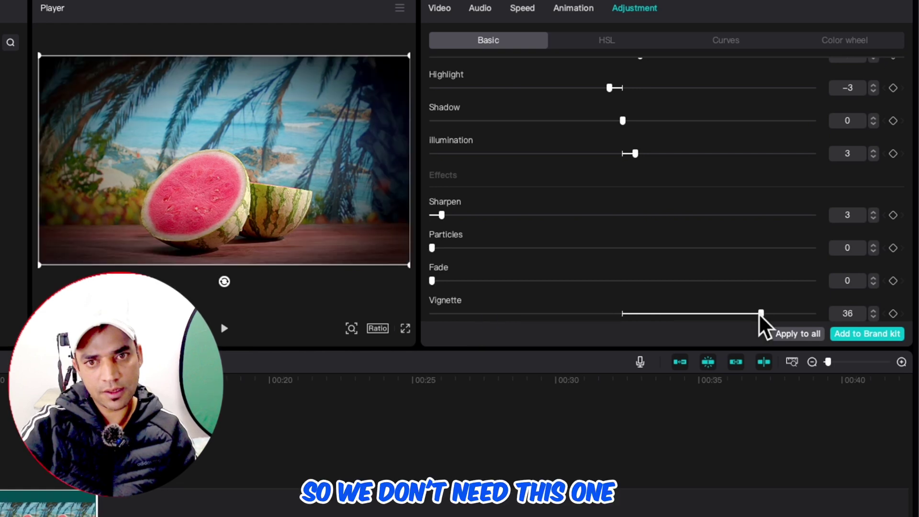
left_click_drag(759, 313, 624, 318)
Set the red channel's HSL values to hue 4, saturation 12 and brightness −16, trying out hue 9 and −16
scroll(621, 191, "up", 10)
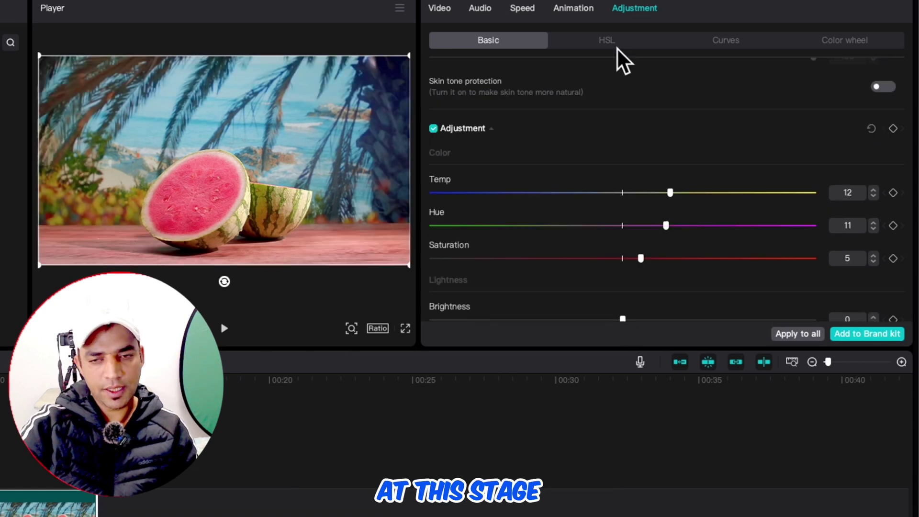
left_click(614, 48)
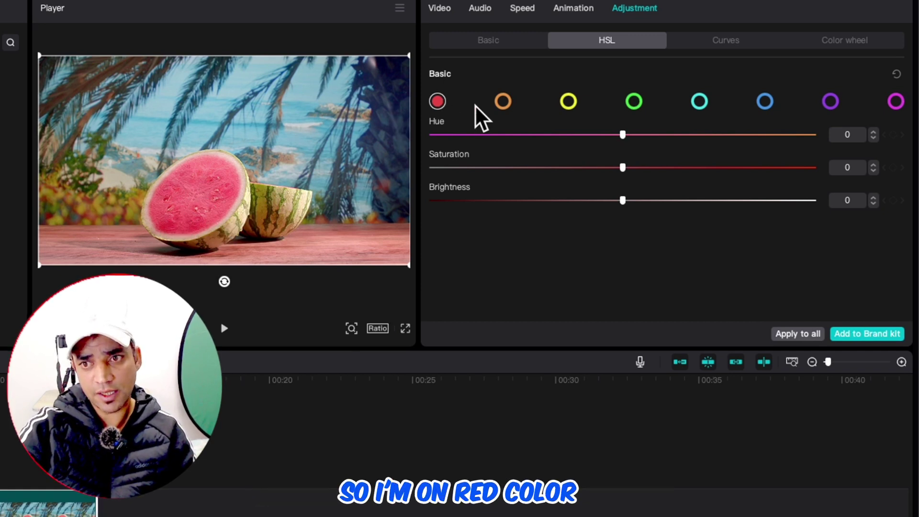
left_click_drag(622, 134, 650, 134)
left_click_drag(651, 134, 837, 133)
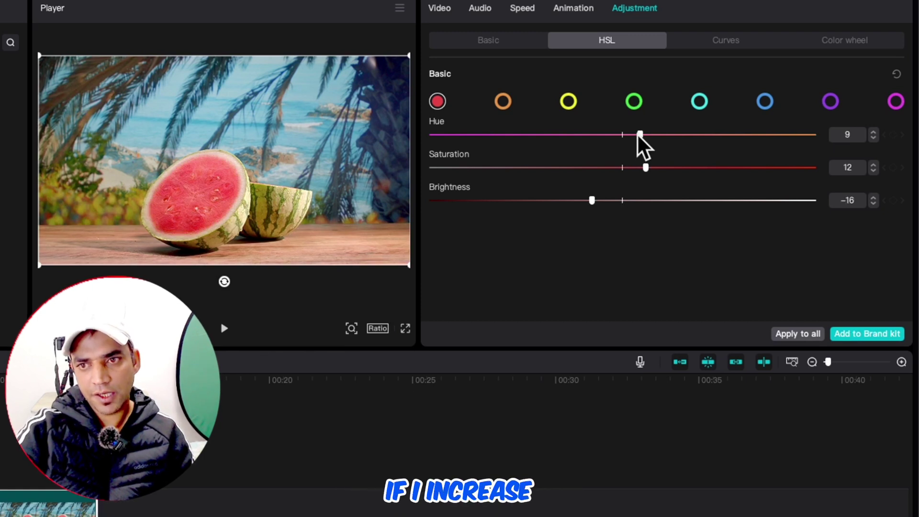
left_click_drag(636, 133, 590, 136)
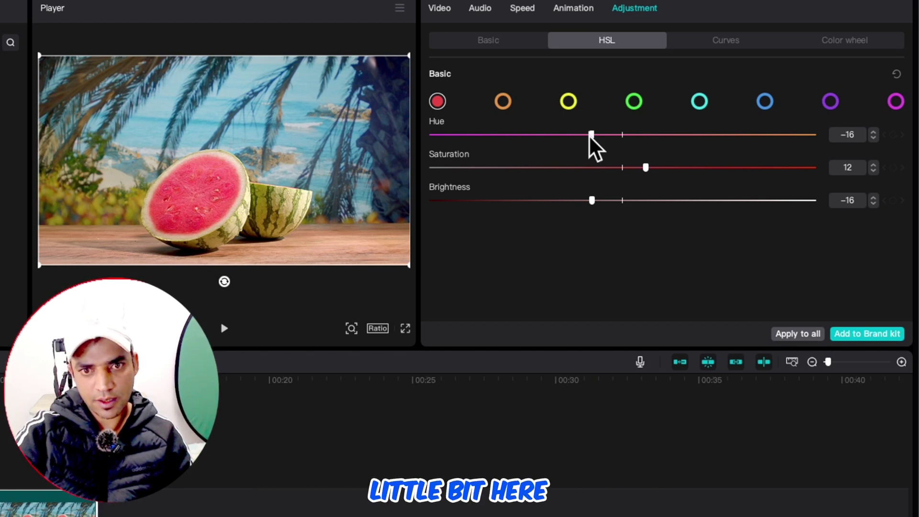
left_click_drag(591, 135, 630, 136)
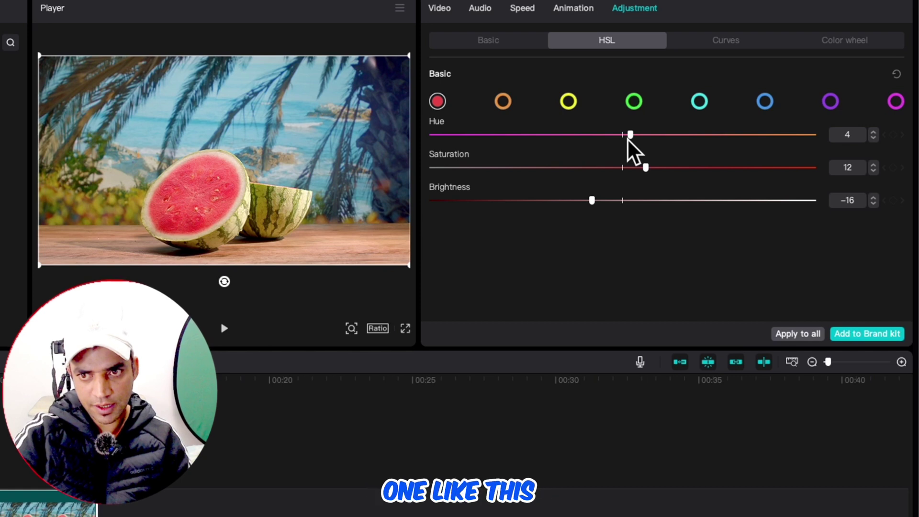
Set the red channel's HSL values to hue −9, saturation 27 and brightness −14, trying out hue −77 along the way
left_click_drag(630, 134, 612, 135)
left_click_drag(645, 168, 688, 172)
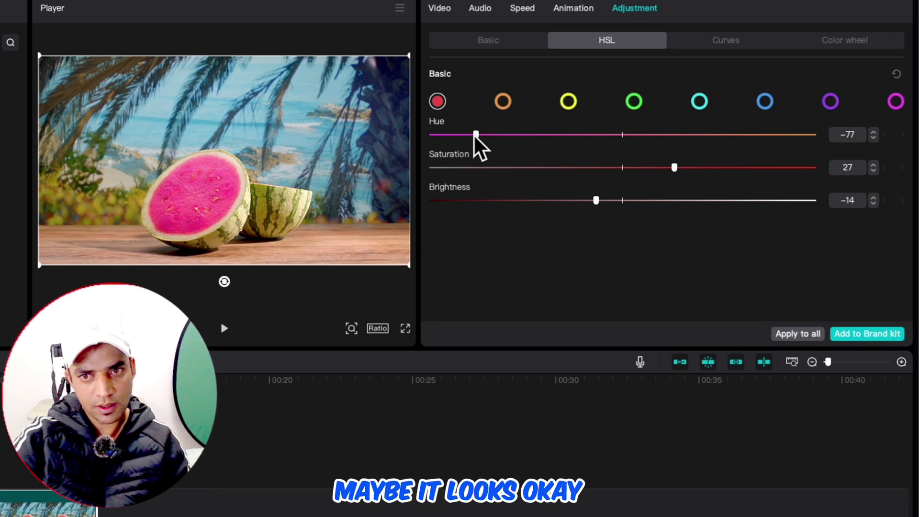
Set the orange channel's HSL values to hue 12, saturation 10 and brightness −5, trying out hue −97, 45 and 25 first
left_click(502, 101)
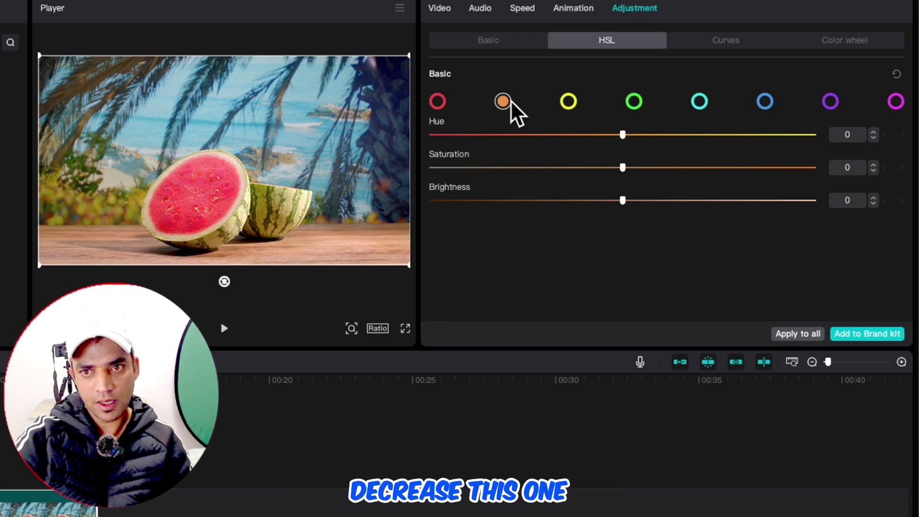
left_click(436, 135)
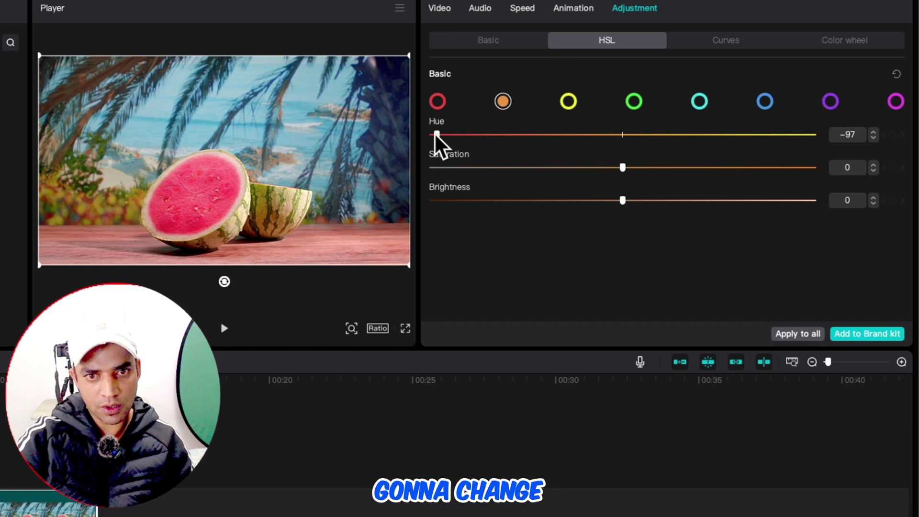
left_click_drag(435, 134, 708, 144)
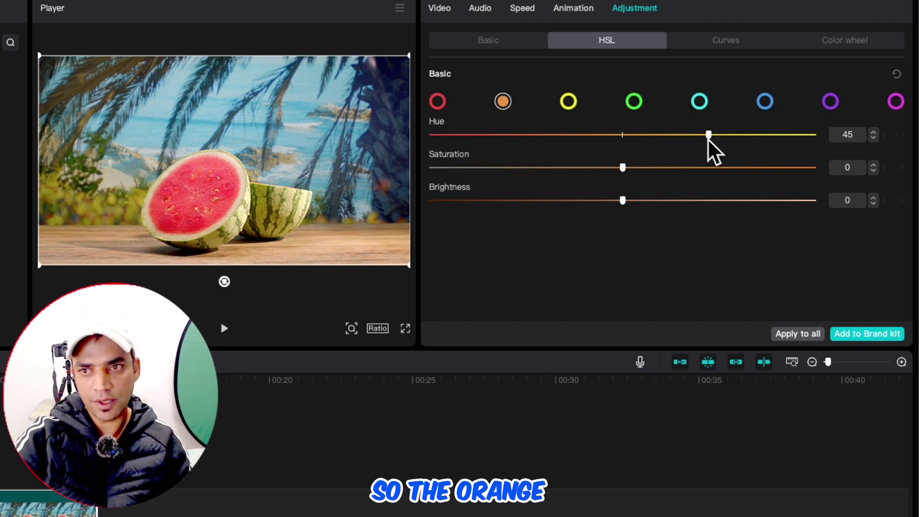
left_click_drag(708, 137, 668, 142)
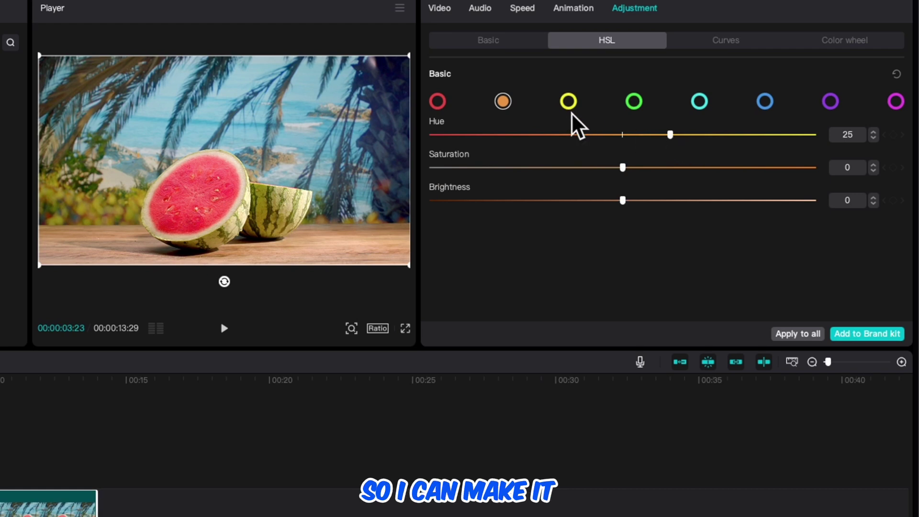
left_click_drag(670, 135, 606, 142)
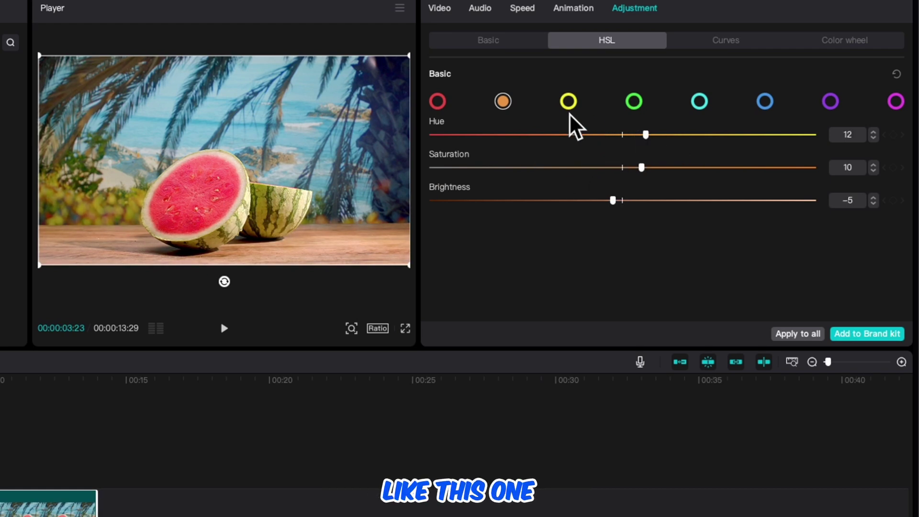
Set the yellow channel's hue to 40 and saturation to 18, keeping its brightness at 0
left_click(567, 106)
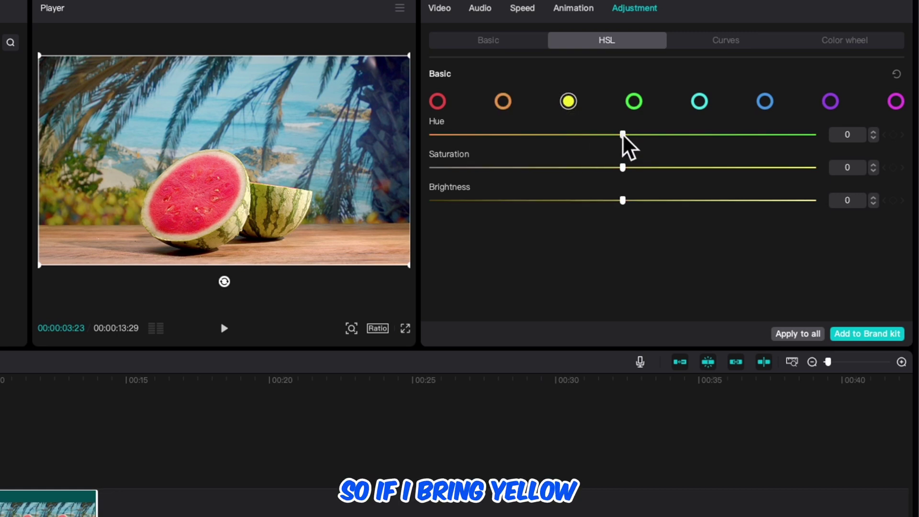
mouse_move(622, 134)
left_mouse_down()
mouse_move(782, 135)
mouse_move(622, 135)
left_mouse_up()
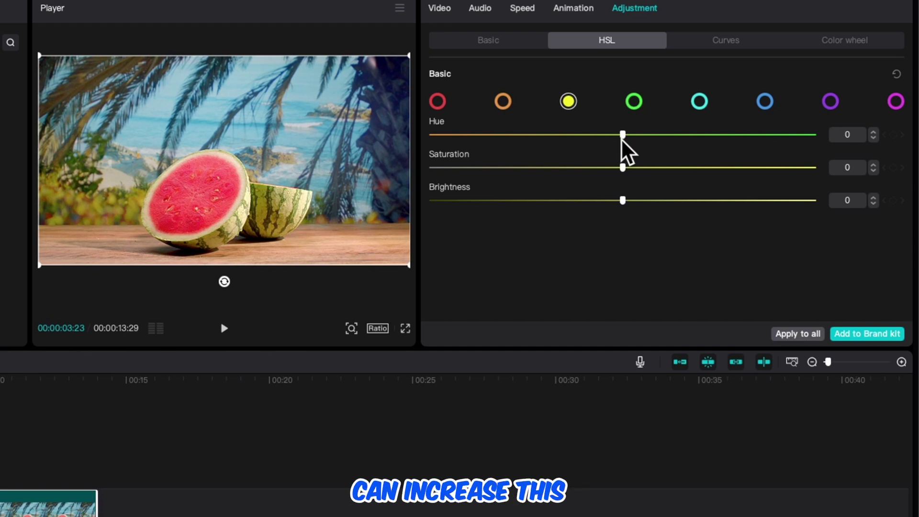
left_click_drag(621, 138, 697, 148)
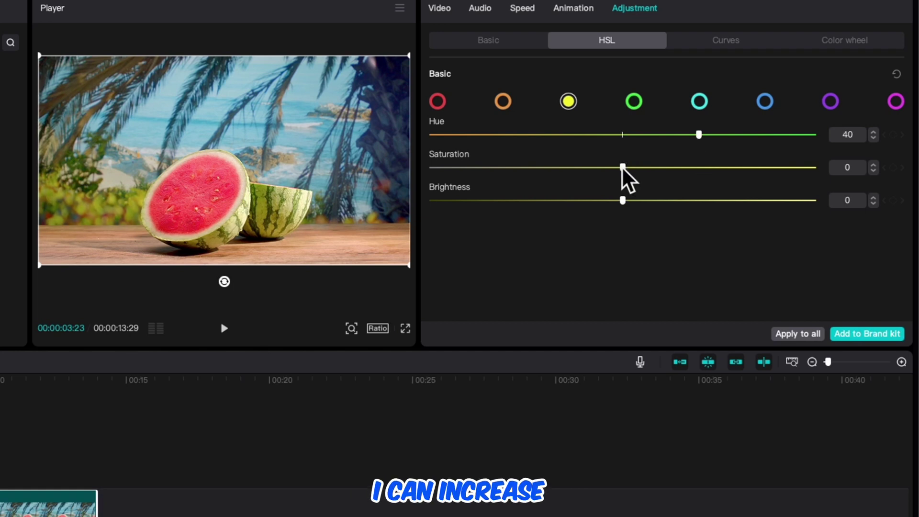
left_click_drag(622, 167, 649, 168)
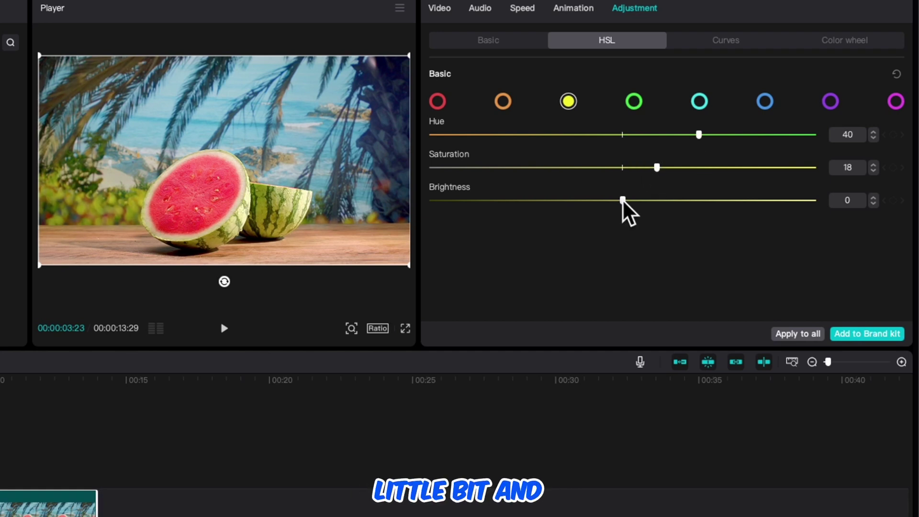
mouse_move(622, 199)
left_mouse_down()
mouse_move(658, 200)
mouse_move(619, 213)
left_mouse_up()
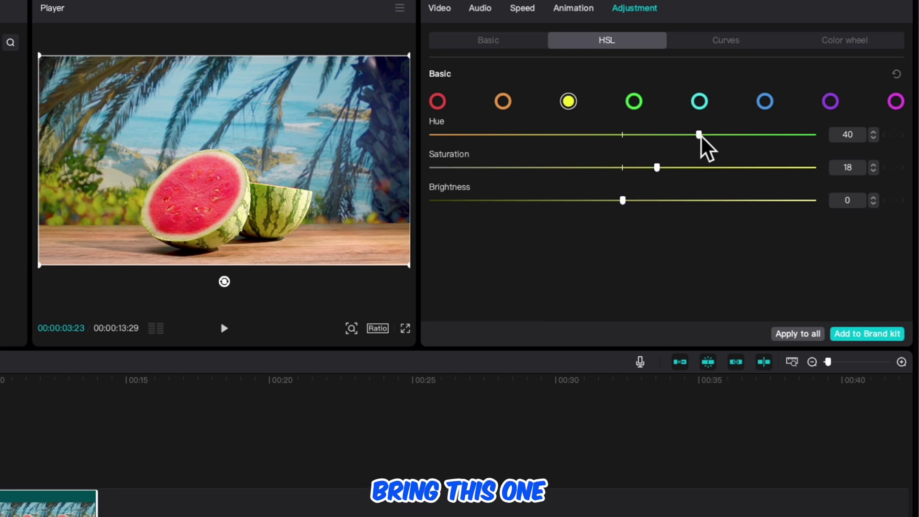
Refine the yellow channel to hue 47, saturation 24 and brightness 9, trying out hue 25 and 46 first
left_click_drag(698, 134, 670, 137)
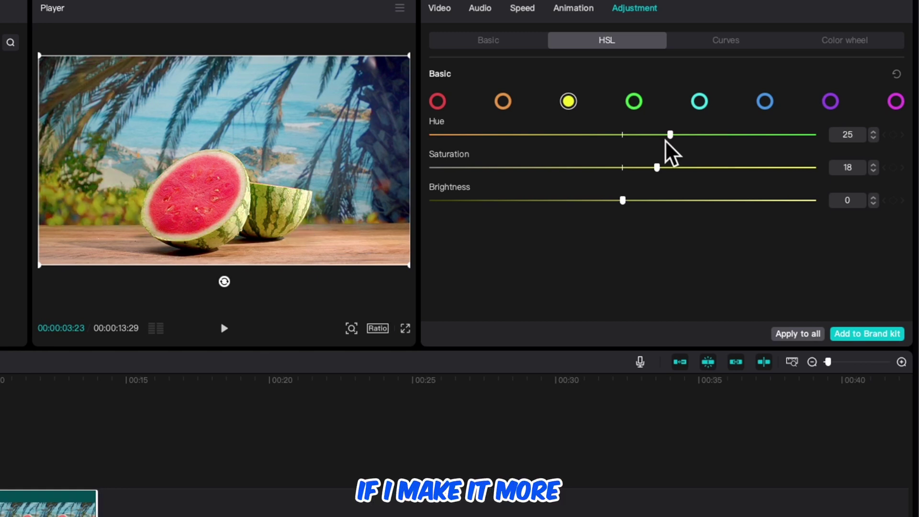
left_click_drag(673, 134, 708, 139)
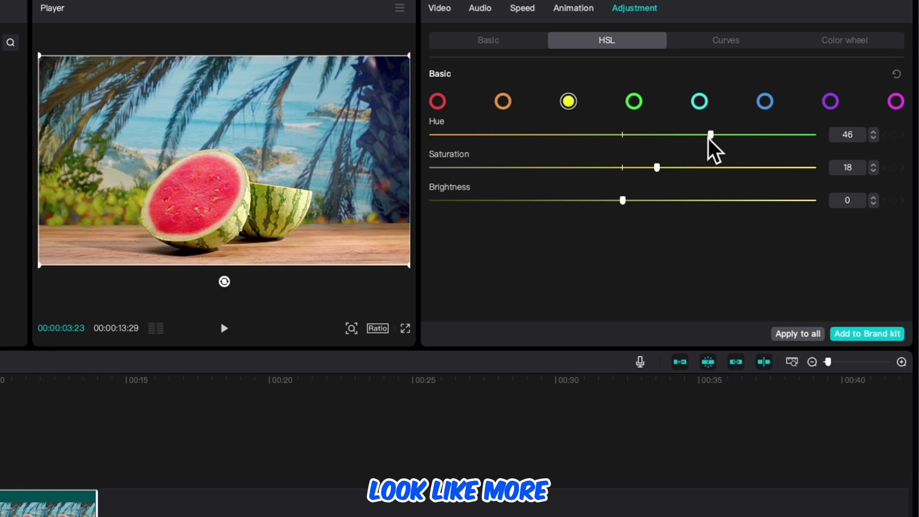
left_click_drag(661, 165, 666, 167)
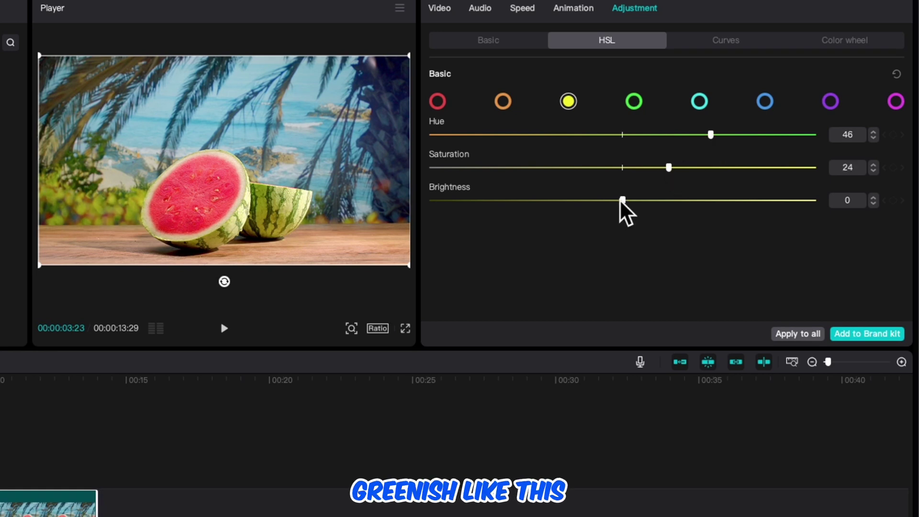
left_click_drag(621, 200, 638, 202)
left_click_drag(709, 134, 709, 134)
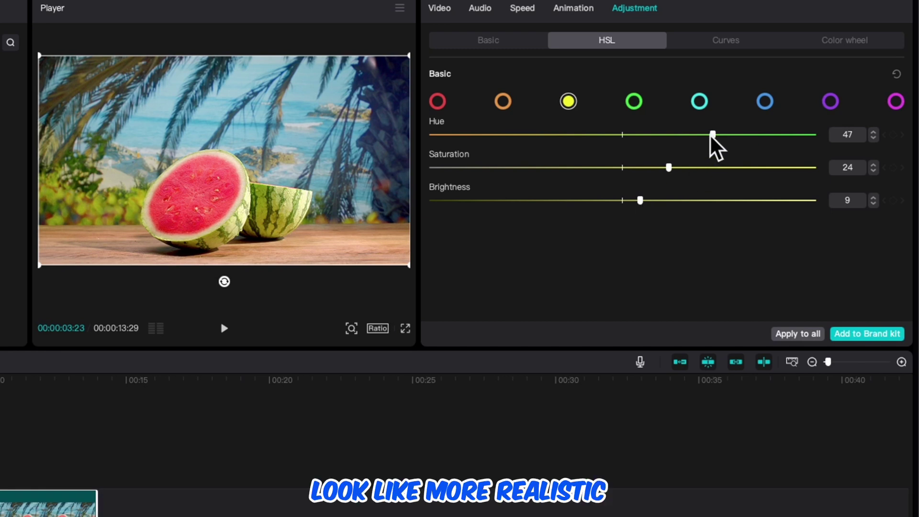
Raise the red channel's saturation well above 27 to intensify the watermelon flesh
left_click(440, 105)
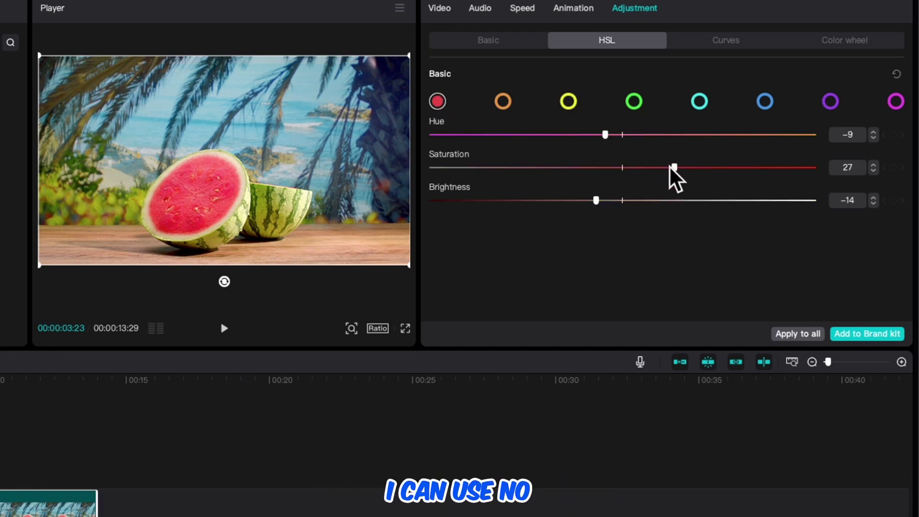
left_click_drag(672, 168, 714, 168)
Set the green channel's hue to about 9 and raise its saturation and brightness slightly
left_click(633, 101)
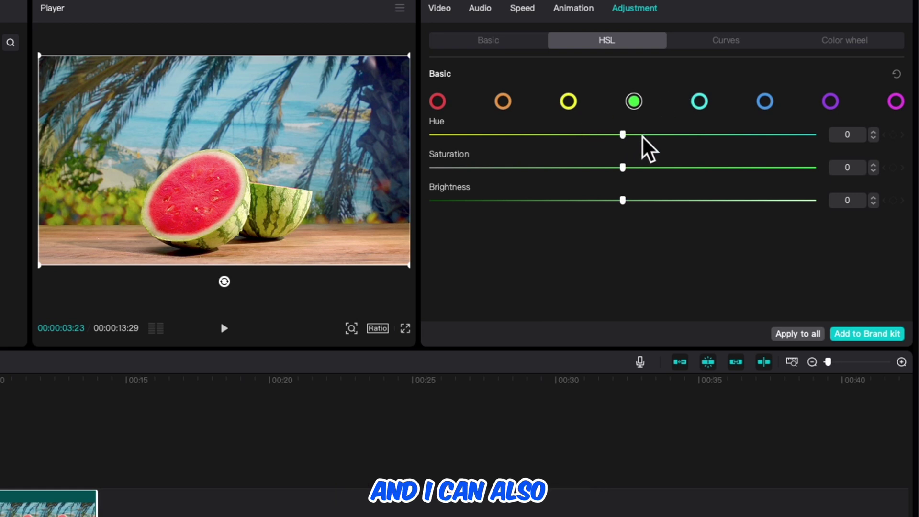
mouse_move(628, 138)
left_mouse_down()
mouse_move(769, 138)
mouse_move(379, 140)
mouse_move(735, 140)
mouse_move(621, 137)
left_mouse_up()
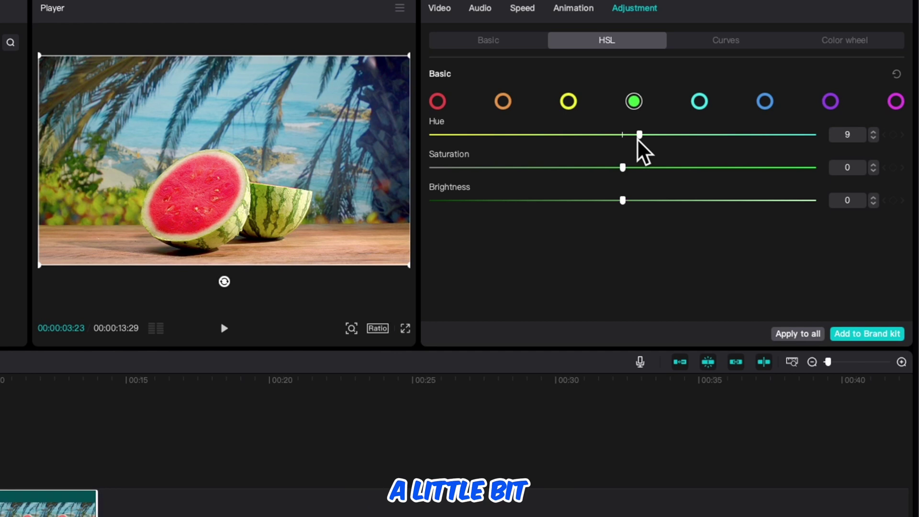
left_click_drag(640, 134, 637, 135)
left_click_drag(622, 167, 647, 167)
left_click_drag(622, 200, 633, 201)
Set the cyan channel's hue to 32, trying out −77 and −100 first
left_click(694, 104)
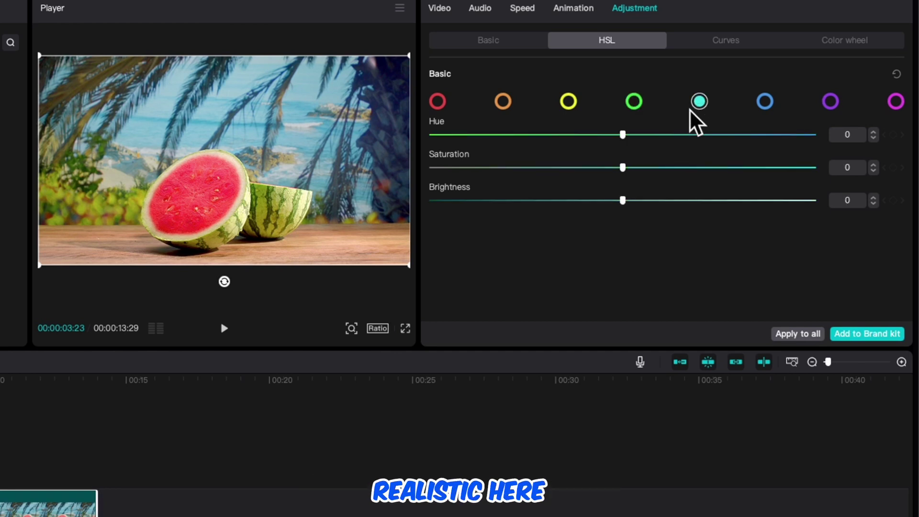
left_click_drag(622, 135, 475, 135)
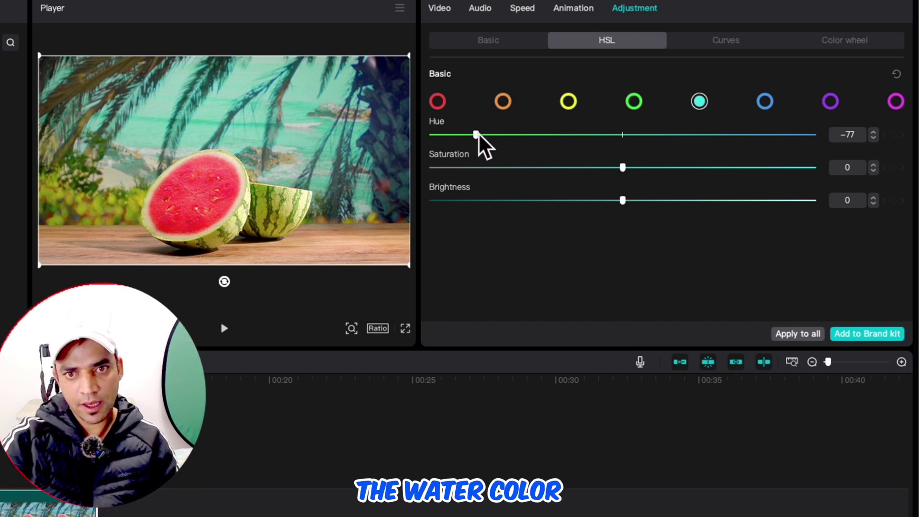
left_click_drag(476, 135, 380, 139)
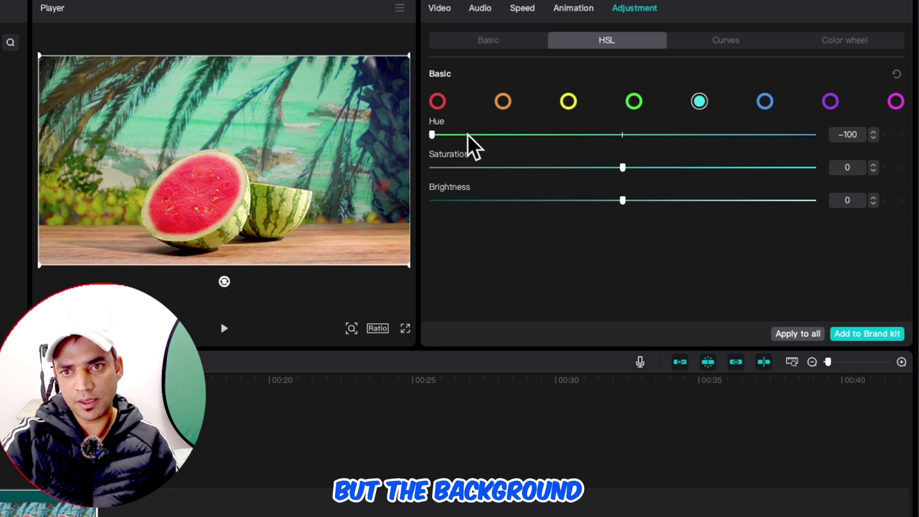
left_click_drag(431, 139, 682, 139)
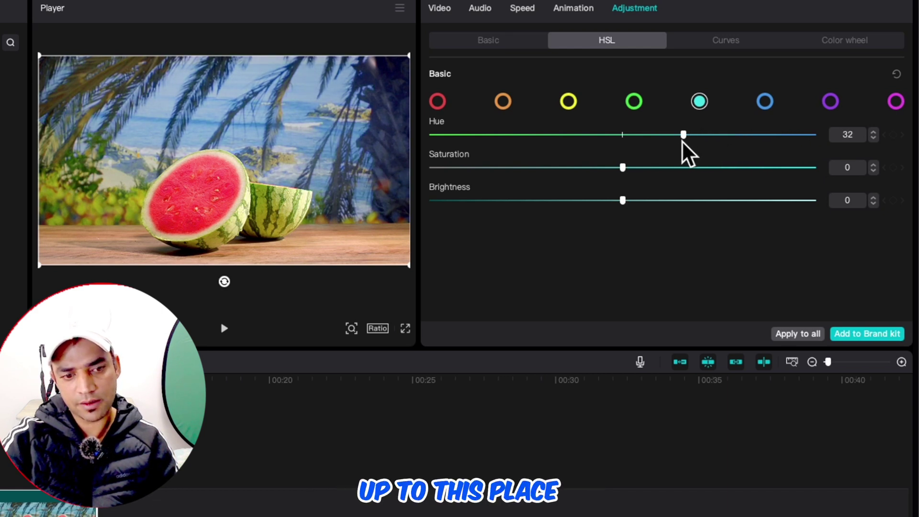
Set the cyan channel's saturation to 17 after trying −100, its brightness to −82 and its hue to 43
left_click_drag(623, 169, 372, 177)
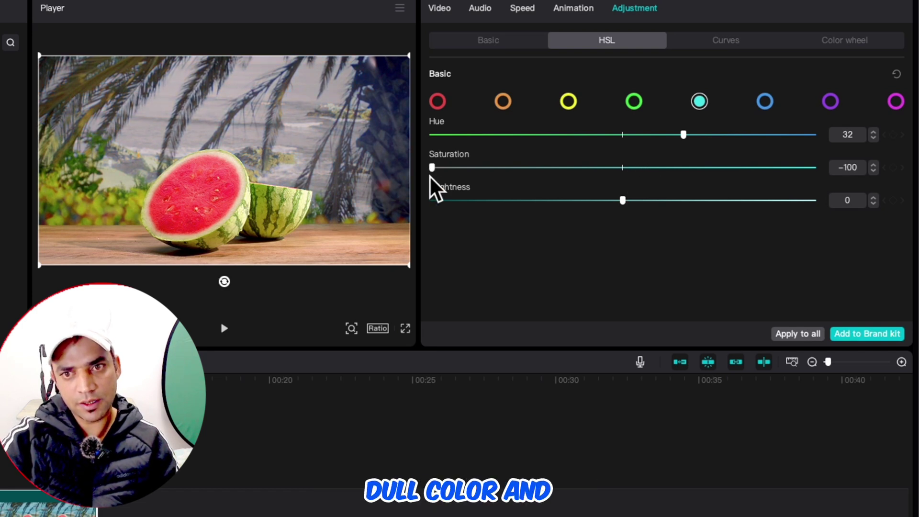
left_click_drag(430, 171, 653, 168)
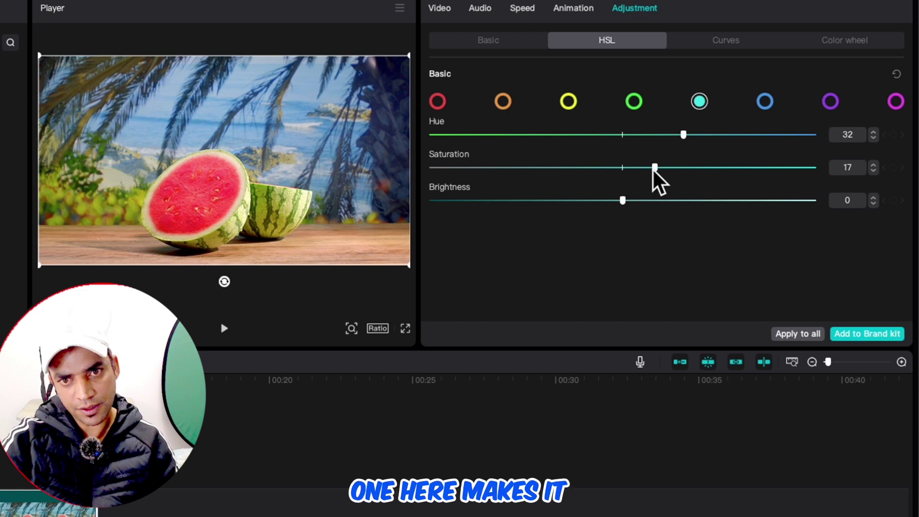
left_click_drag(622, 200, 464, 211)
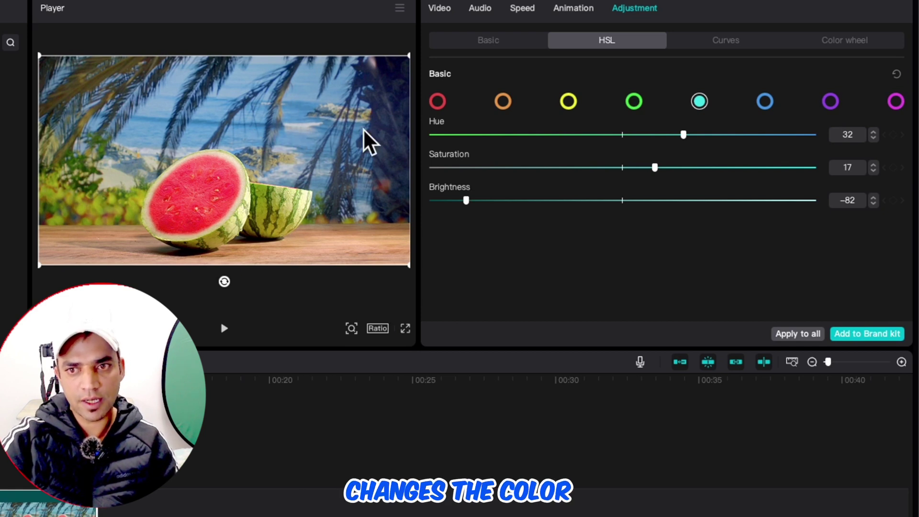
left_click_drag(683, 135, 704, 134)
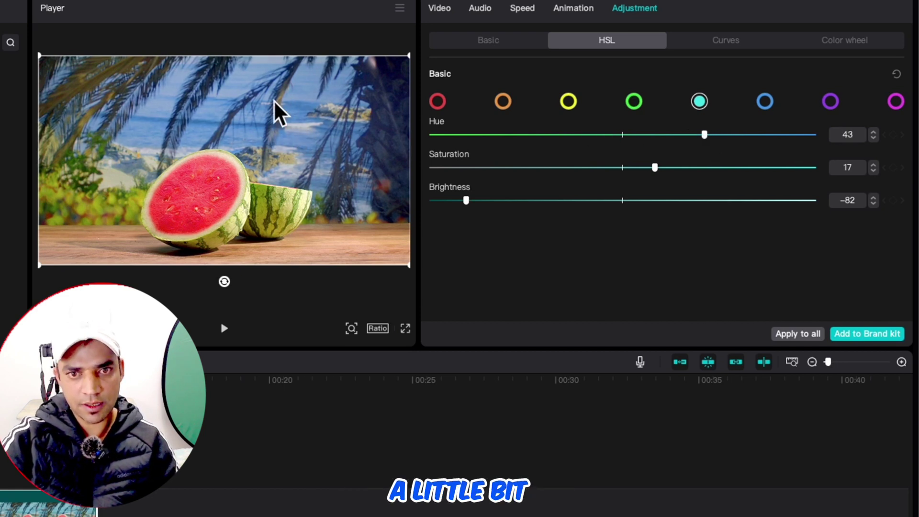
Set the blue channel's HSL values to hue 4, saturation 9 and brightness −69, trying out hue −100 first
left_click(764, 101)
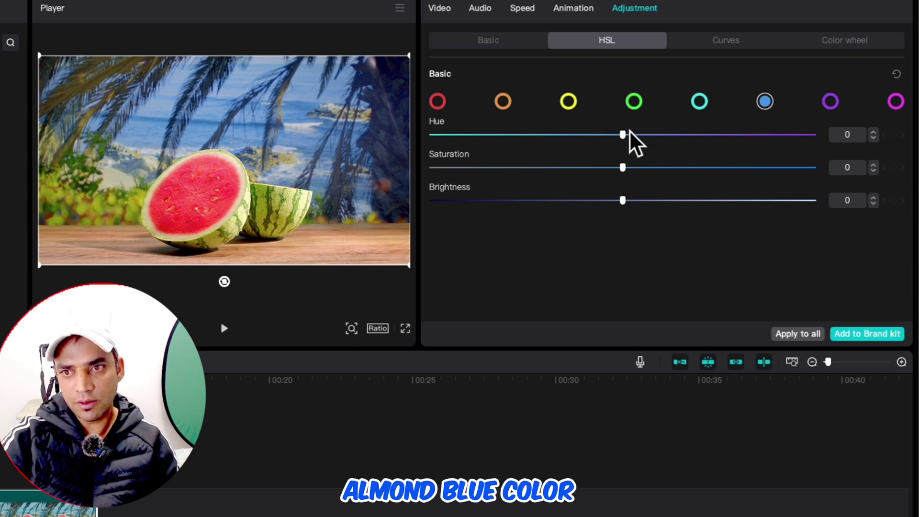
left_click_drag(623, 135, 376, 136)
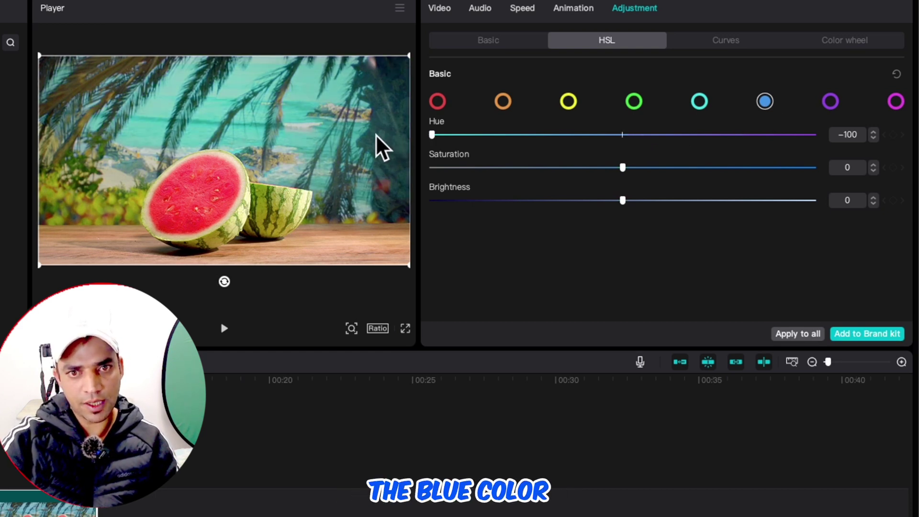
left_click_drag(432, 135, 639, 168)
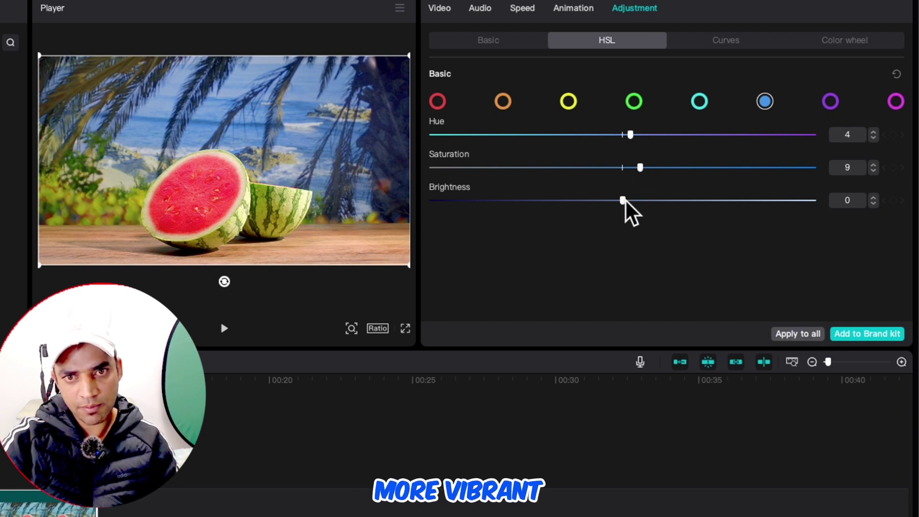
left_click_drag(624, 200, 489, 221)
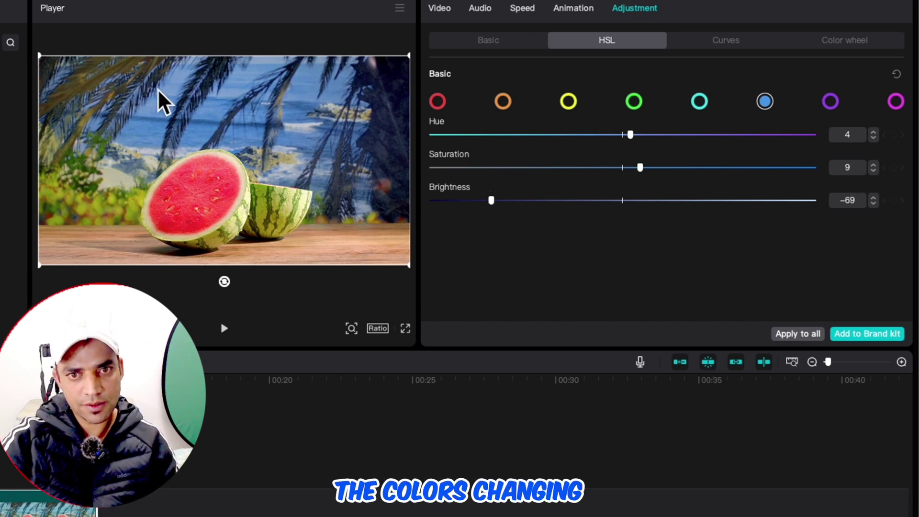
Set the purple channel's saturation to 4 after trying its hue and returning it to 0, and leave the magenta channel's saturation at 0
left_click(832, 101)
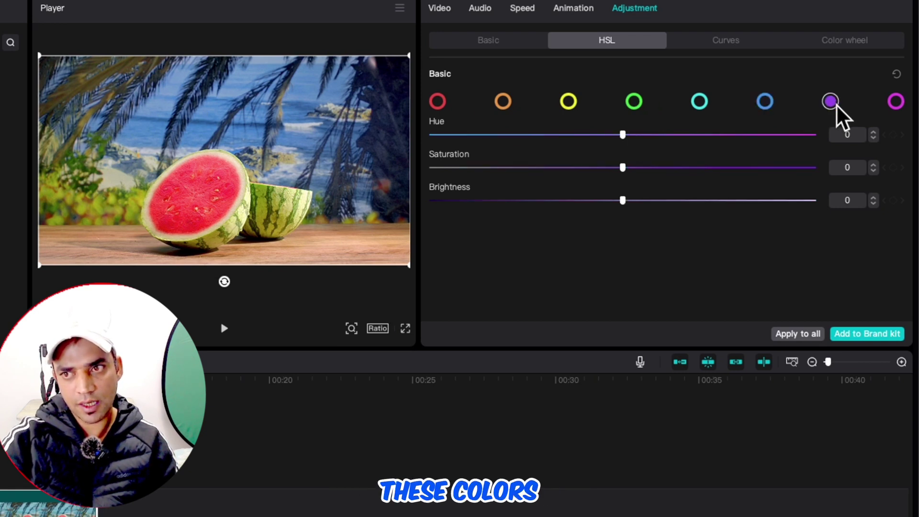
left_click_drag(622, 134, 433, 160)
mouse_move(637, 154)
left_mouse_down()
mouse_move(622, 159)
mouse_move(788, 164)
mouse_move(572, 171)
mouse_move(628, 168)
left_mouse_up()
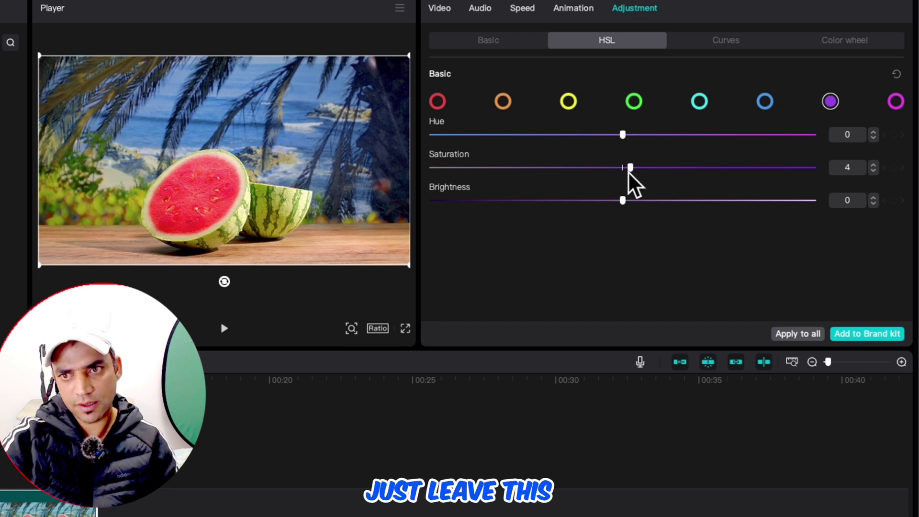
left_click(894, 102)
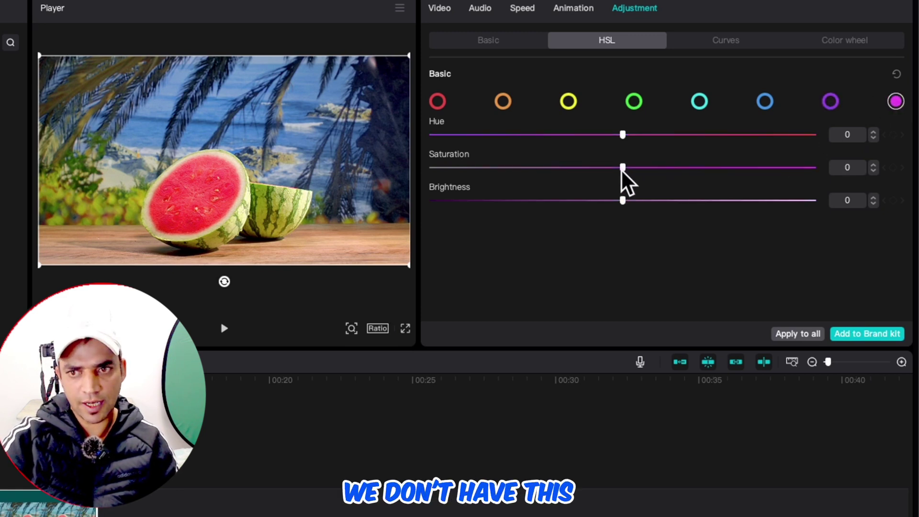
mouse_move(621, 169)
left_mouse_down()
mouse_move(847, 188)
mouse_move(614, 184)
left_mouse_up()
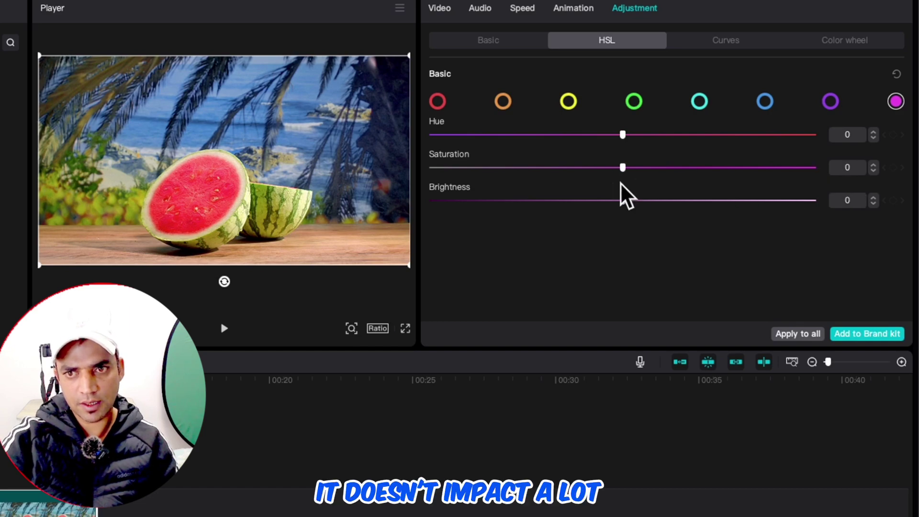